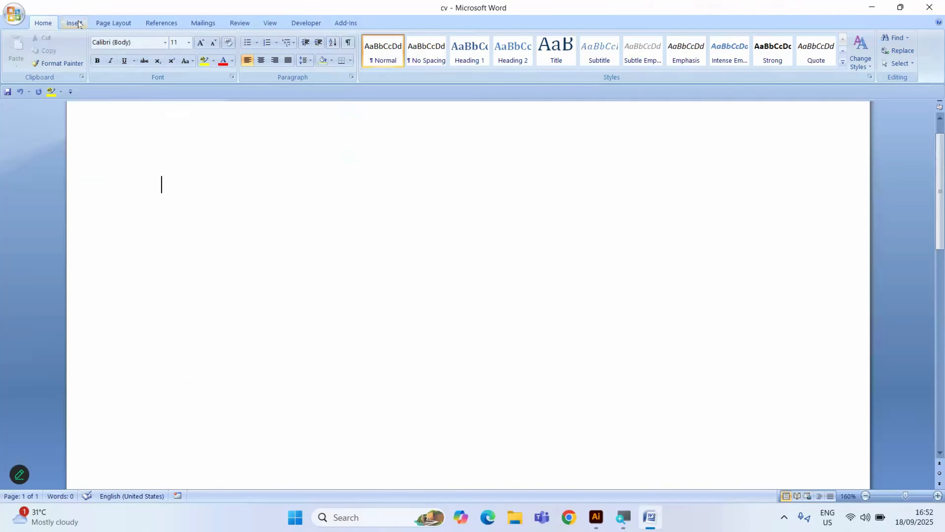
Step: Insert a new equation holding a stacked fraction with 17 as the numerator and 12 as the denominator
{"action": "left_click", "coordinate": [74, 24]}
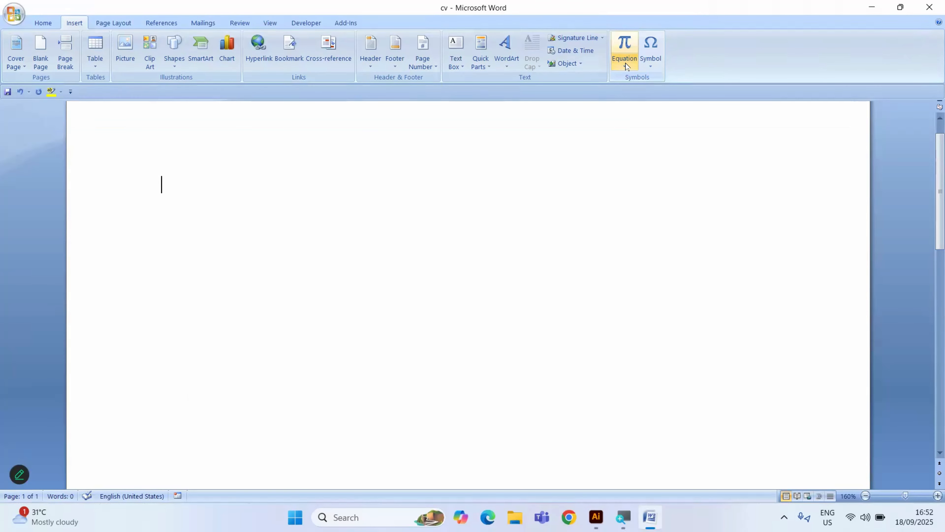
{"action": "left_click", "coordinate": [628, 67]}
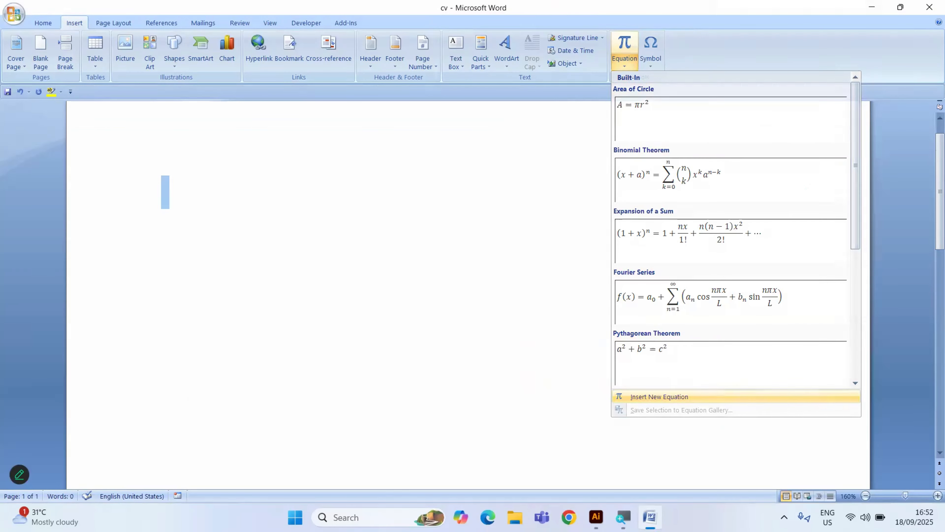
{"action": "left_click", "coordinate": [695, 404]}
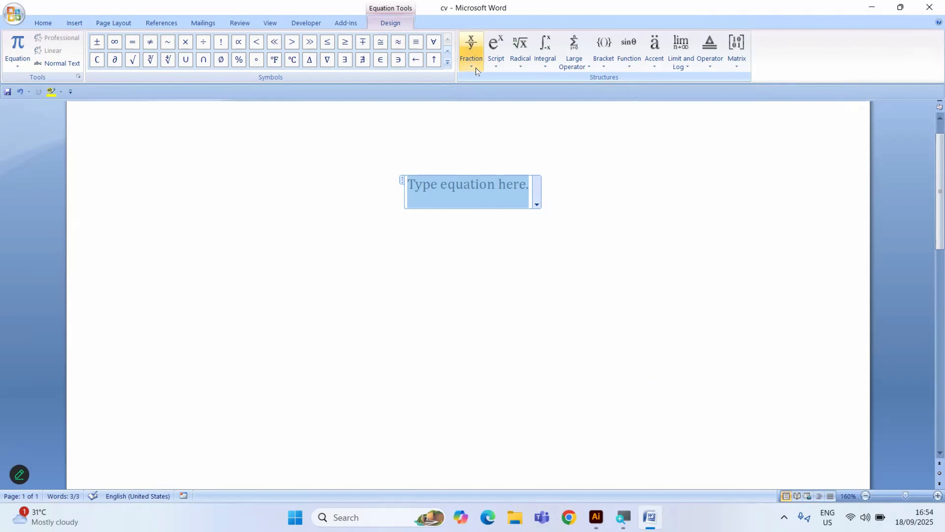
{"action": "left_click", "coordinate": [474, 68]}
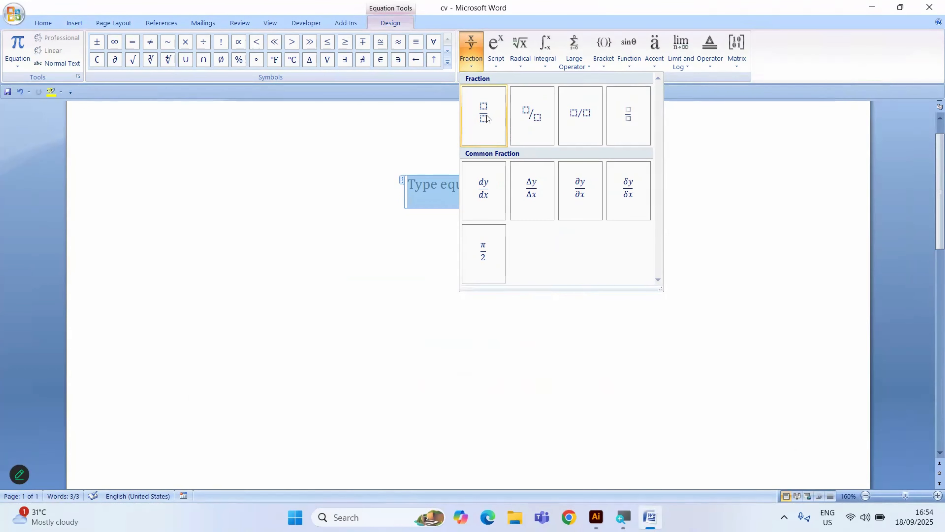
{"action": "left_click", "coordinate": [487, 117]}
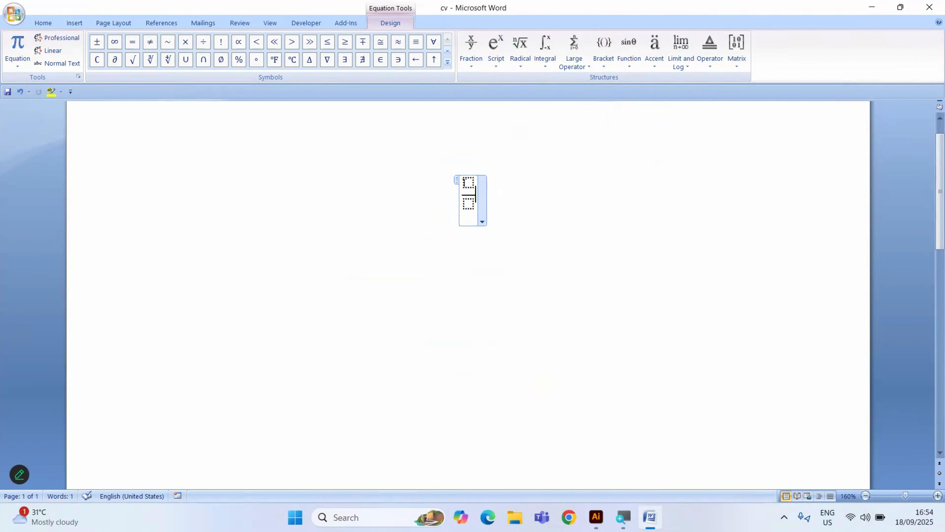
{"action": "left_click", "coordinate": [468, 182]}
{"action": "type", "text": "17"}
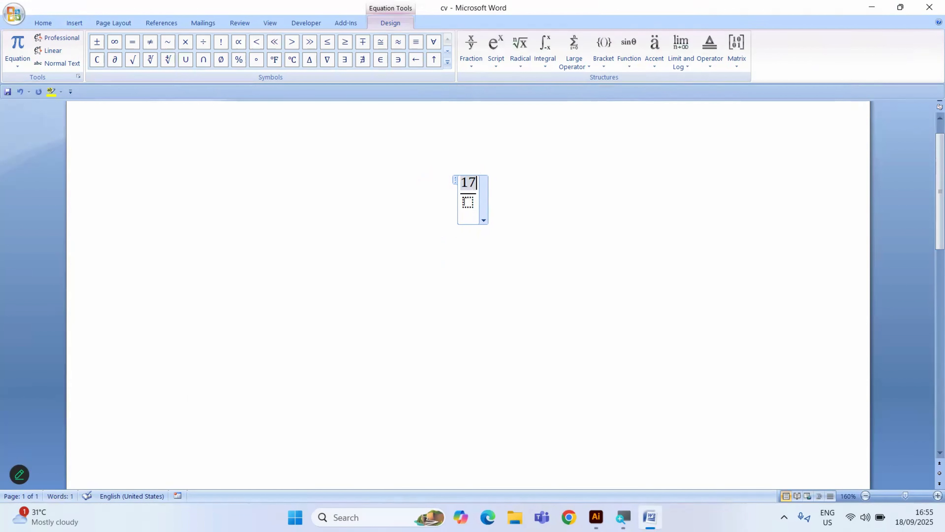
{"action": "left_click", "coordinate": [468, 201]}
{"action": "type", "text": "12"}
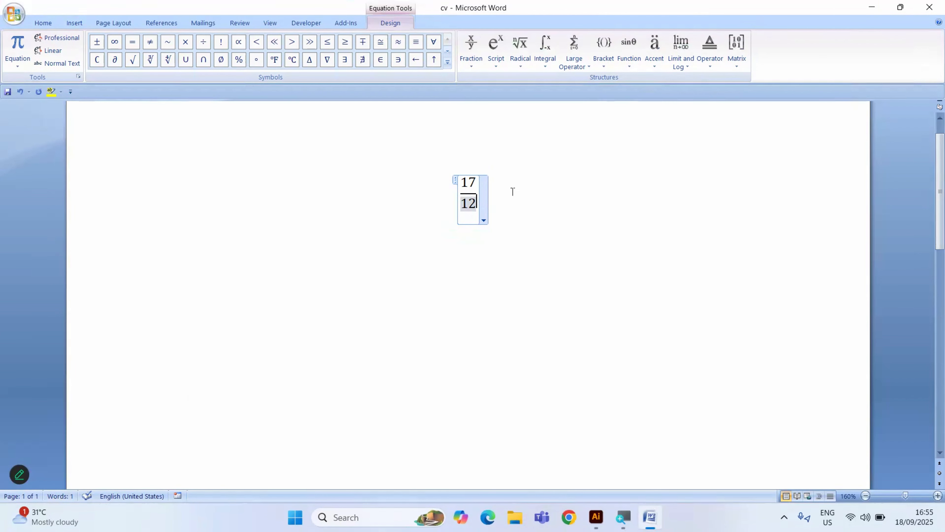
Step: Leave the 17/12 equation and left-align its paragraph
{"action": "left_click", "coordinate": [513, 191]}
{"action": "double_click", "coordinate": [502, 194]}
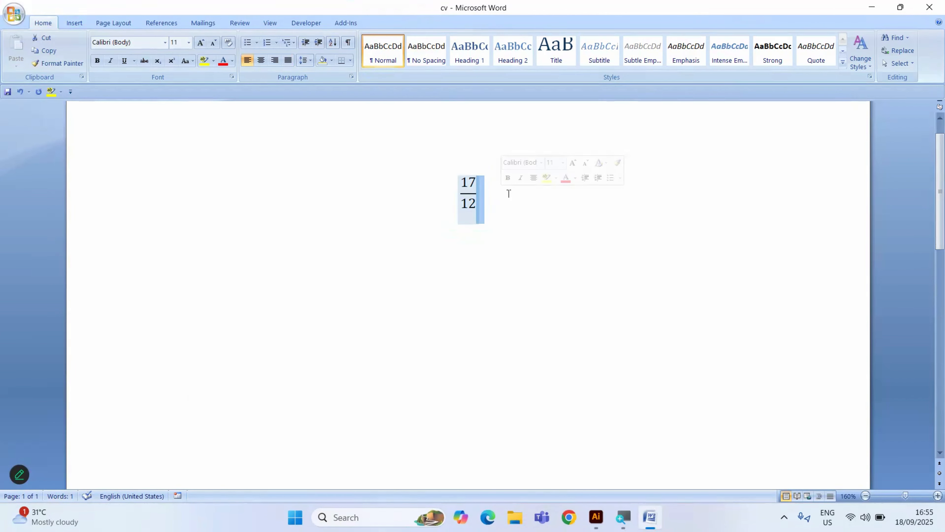
{"action": "left_click", "coordinate": [508, 193]}
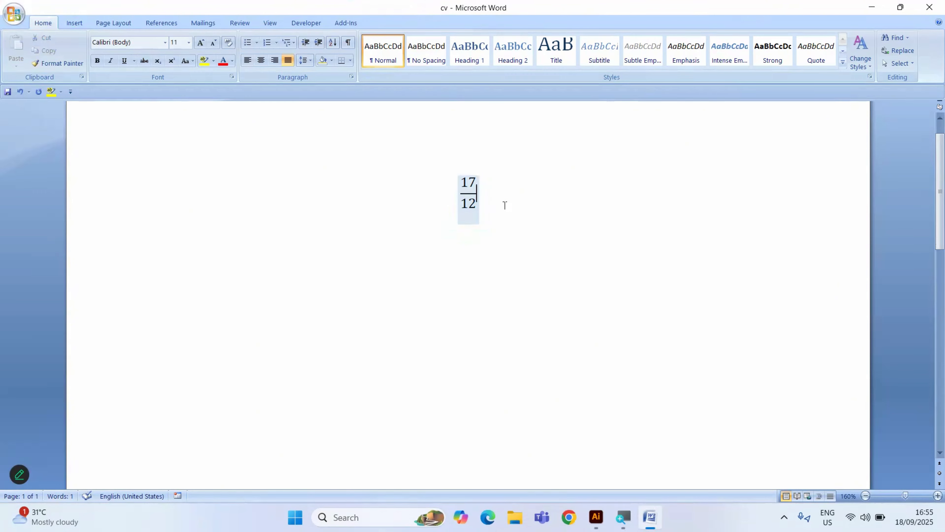
{"action": "key", "text": "ctrl+l"}
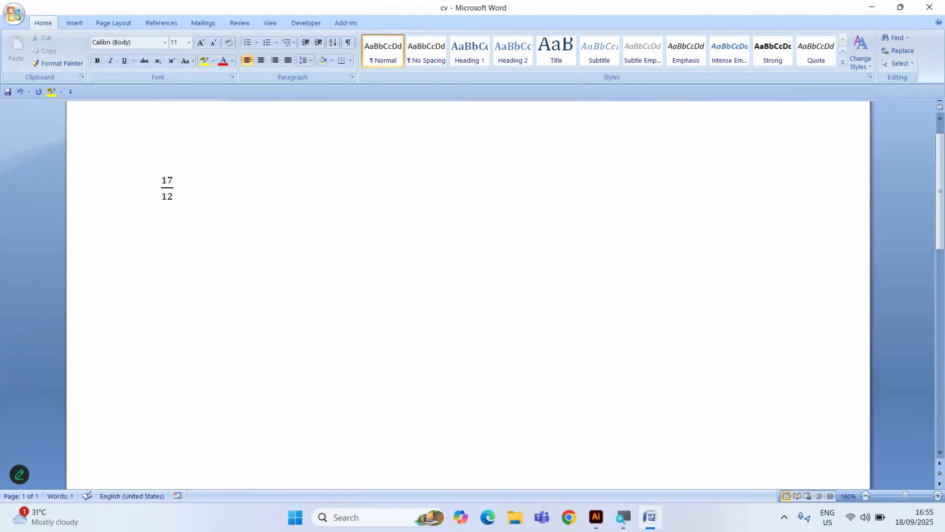
Step: Add a plus sign after 17/12, followed by a new equation with the stacked fraction 11/4
{"action": "type", "text": "+"}
{"action": "key", "text": "alt"}
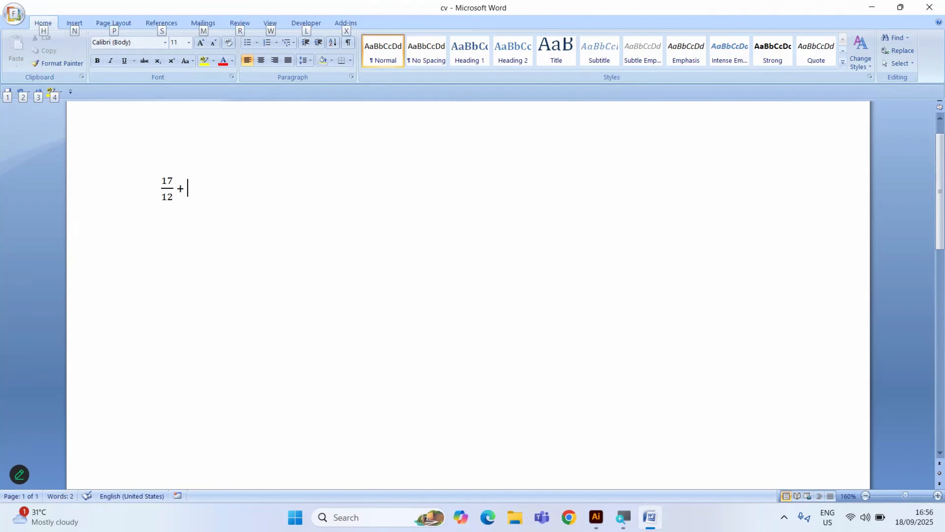
{"action": "key", "text": "alt+equal"}
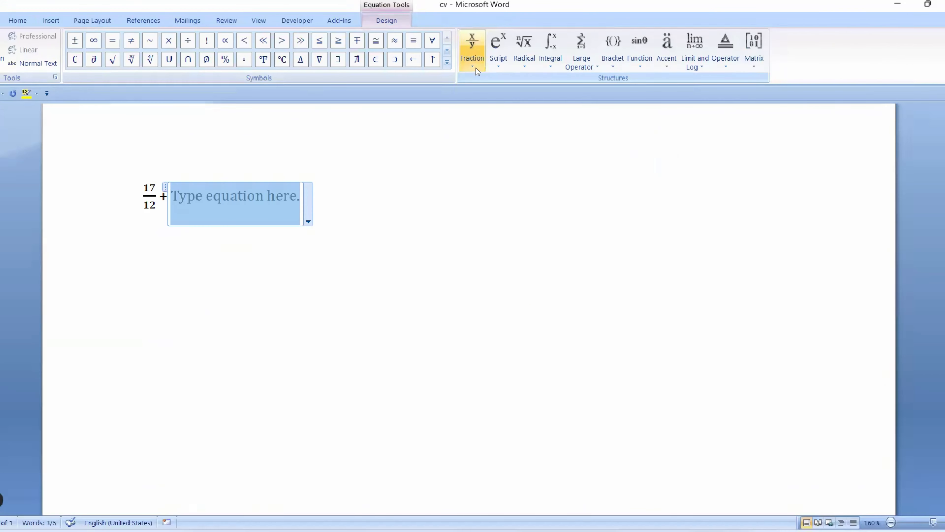
{"action": "left_click", "coordinate": [477, 70]}
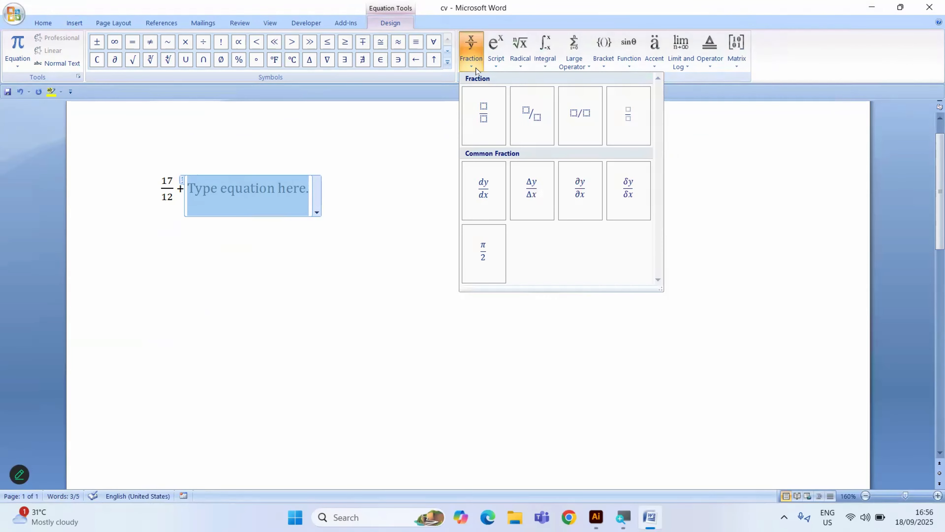
{"action": "left_click", "coordinate": [485, 118]}
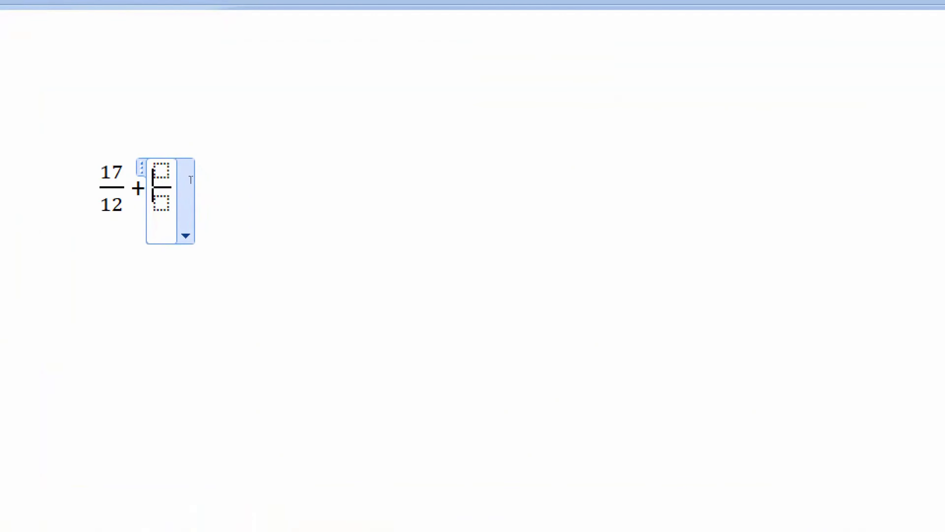
{"action": "key", "text": "Right"}
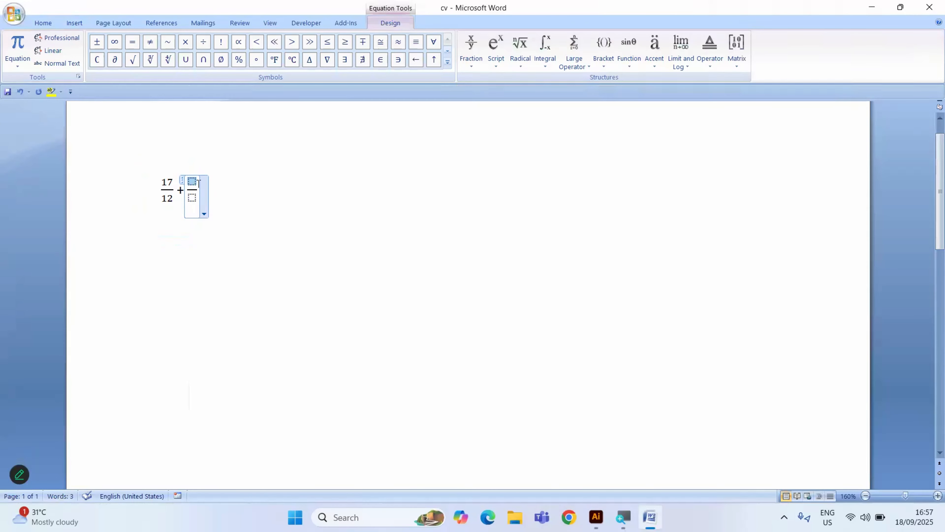
{"action": "type", "text": "11"}
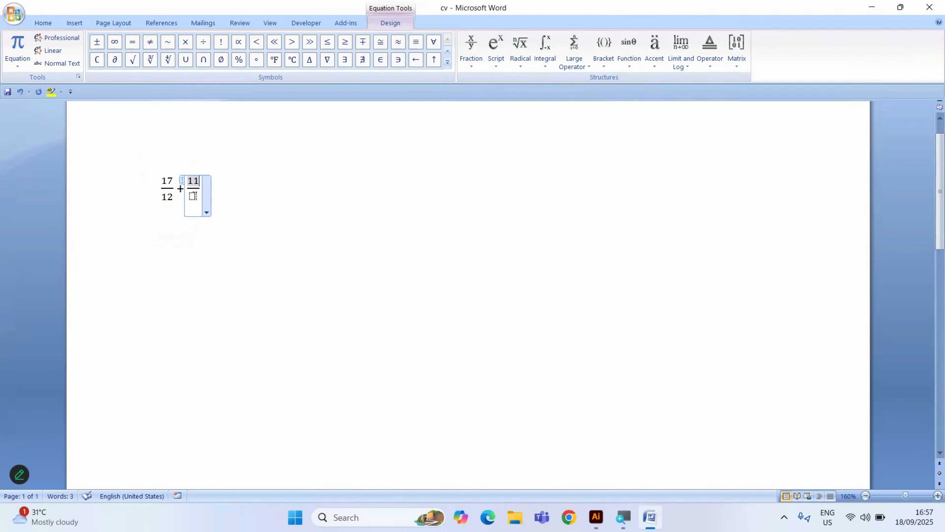
{"action": "left_click", "coordinate": [193, 195]}
{"action": "type", "text": "4"}
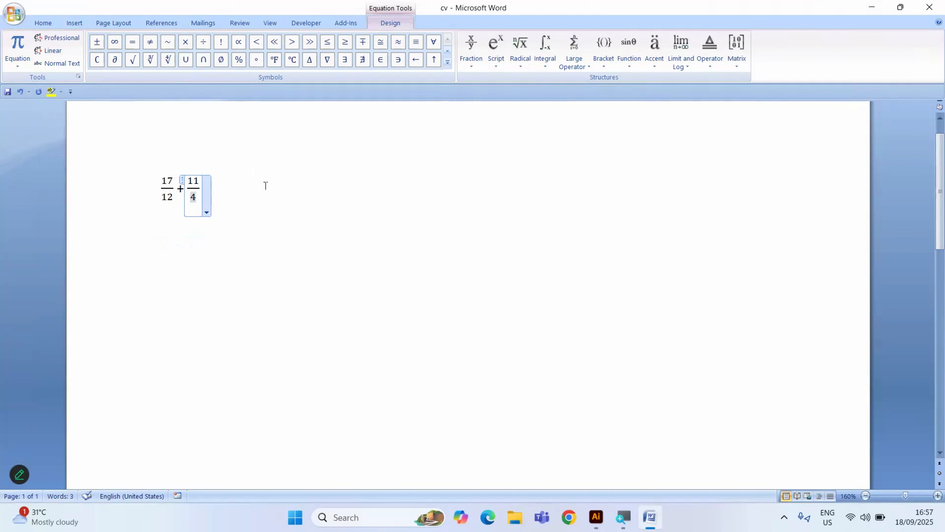
{"action": "left_click", "coordinate": [265, 185]}
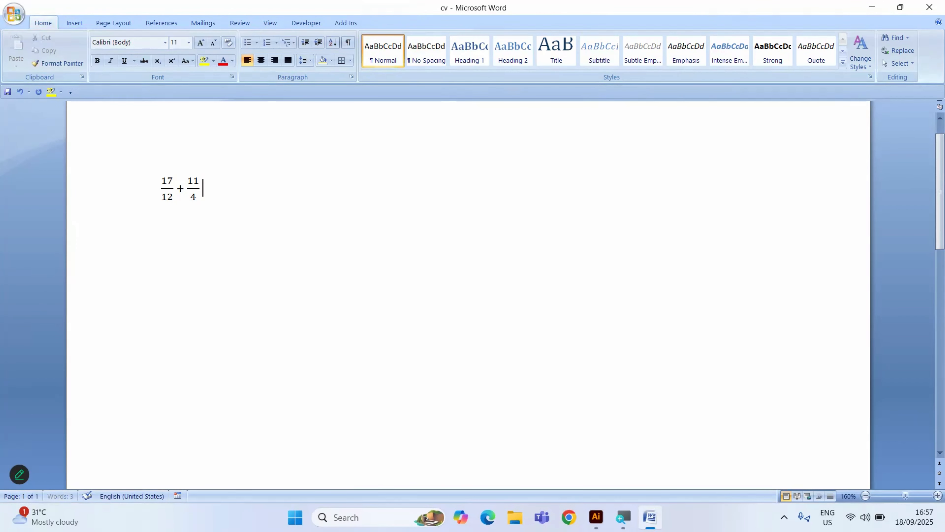
Step: Extend the sum with another plus sign and a new equation containing the stacked fraction 13/24
{"action": "type", "text": "+"}
{"action": "key", "text": "alt+equal"}
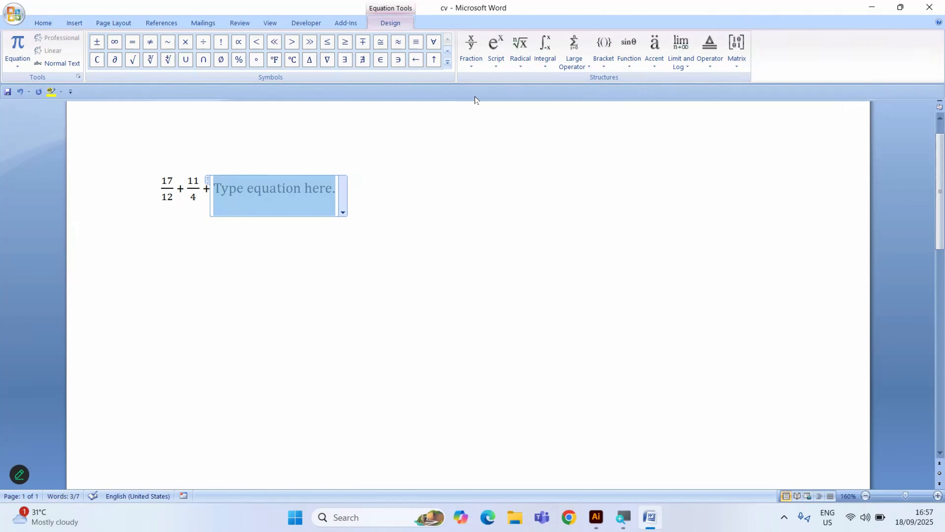
{"action": "left_click", "coordinate": [472, 70]}
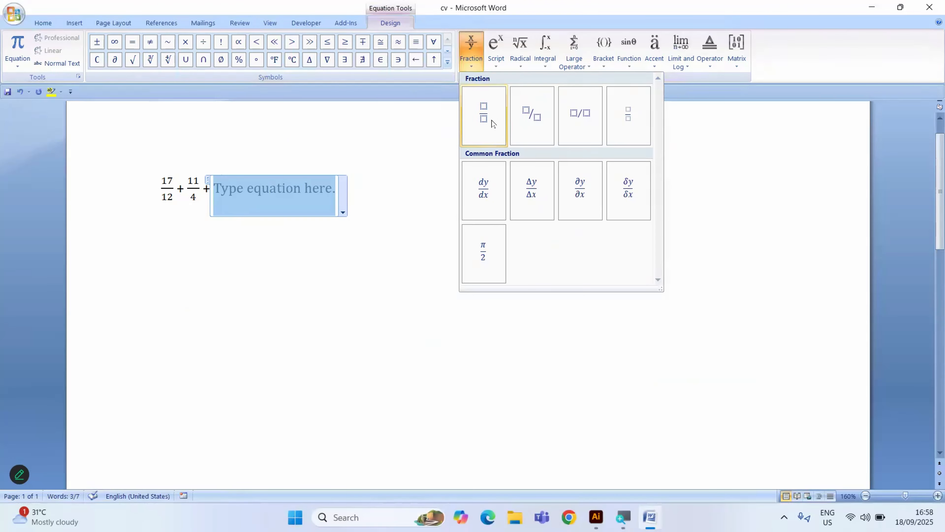
{"action": "left_click", "coordinate": [492, 123]}
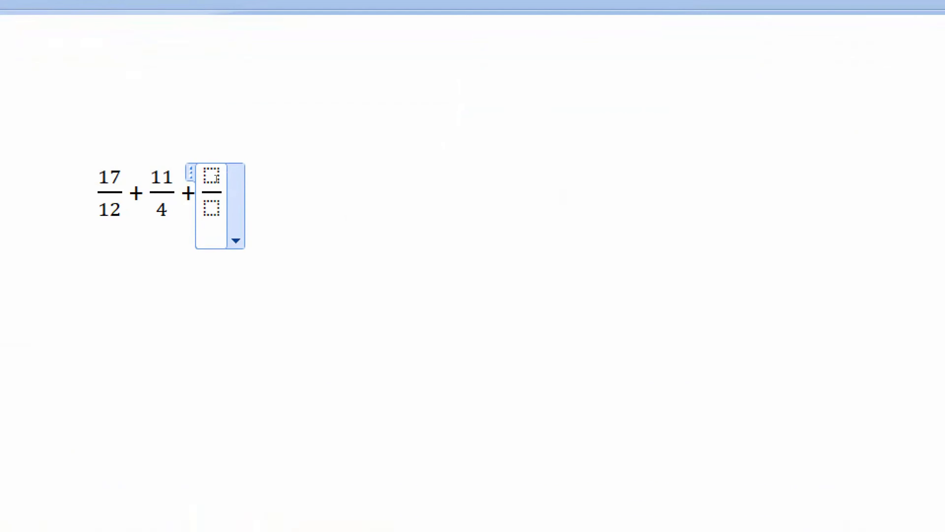
{"action": "left_click", "coordinate": [216, 178]}
{"action": "type", "text": "1"}
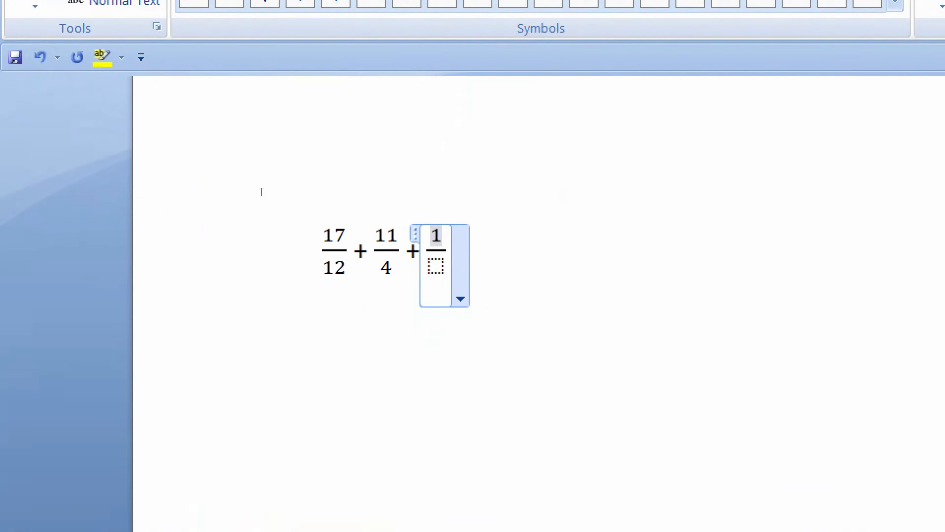
{"action": "type", "text": "3"}
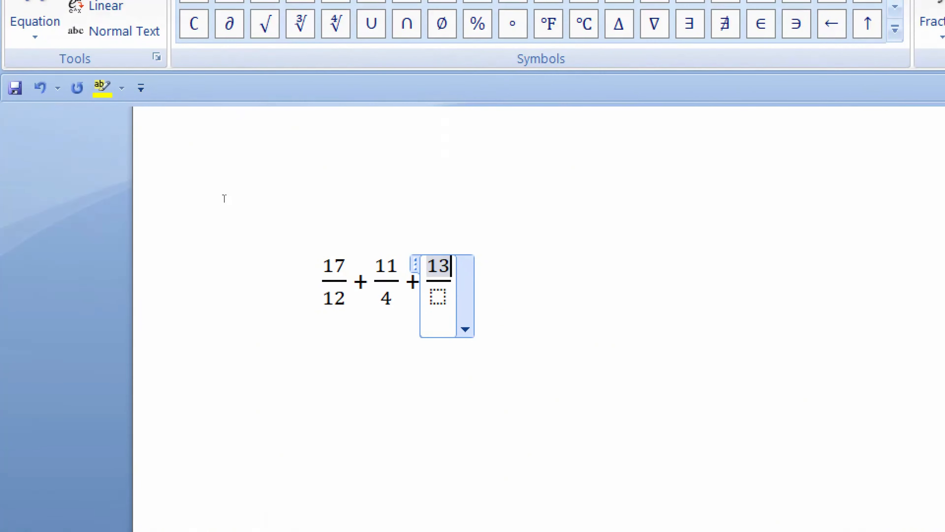
{"action": "key", "text": "Down"}
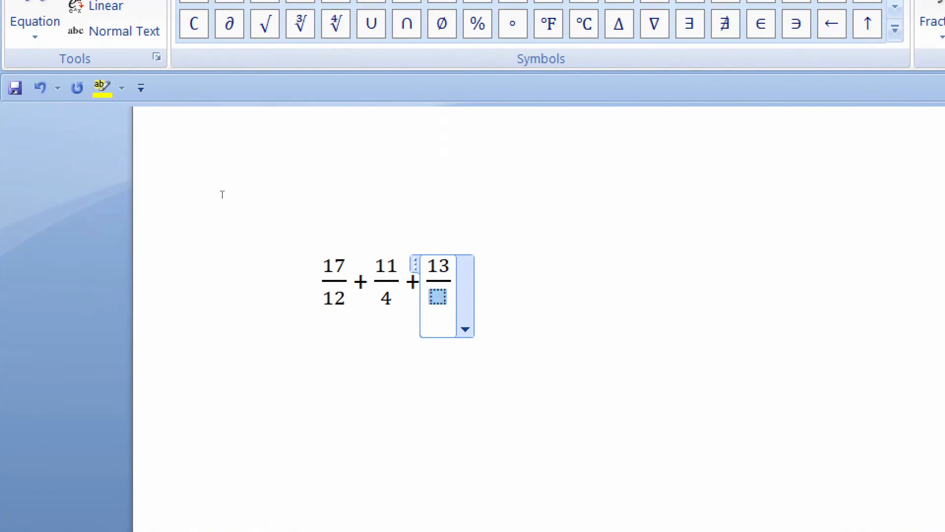
{"action": "type", "text": "24"}
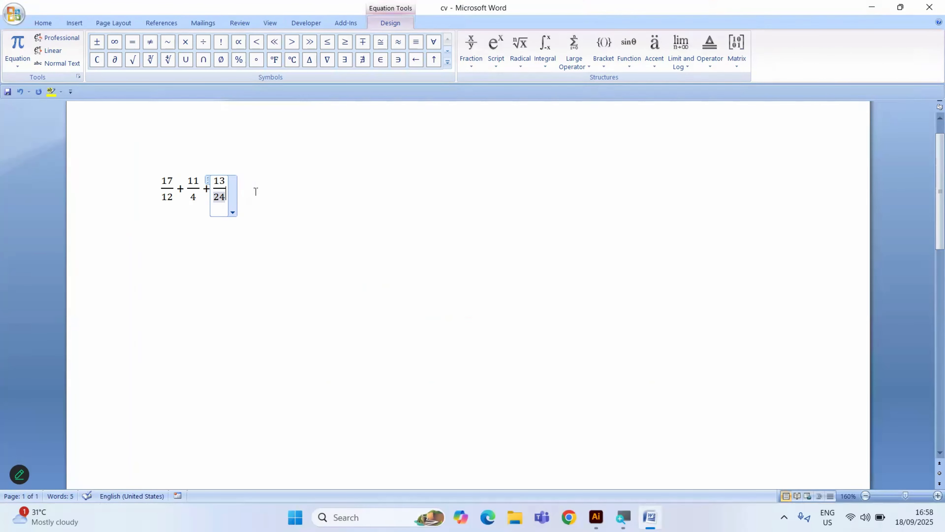
{"action": "left_click", "coordinate": [256, 191]}
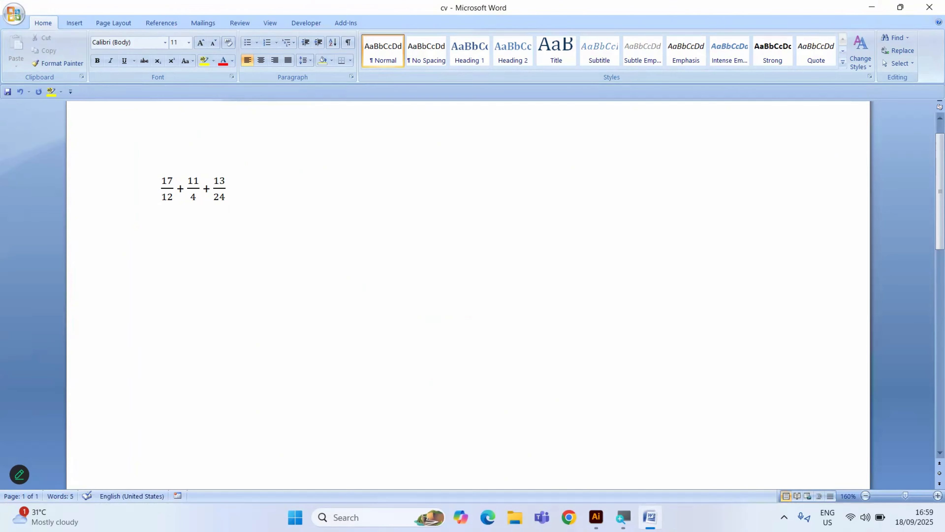
Step: Select the whole fraction sum and enlarge its font size to 26
{"action": "key", "text": "shift+Left"}
{"action": "key", "text": "ctrl+a"}
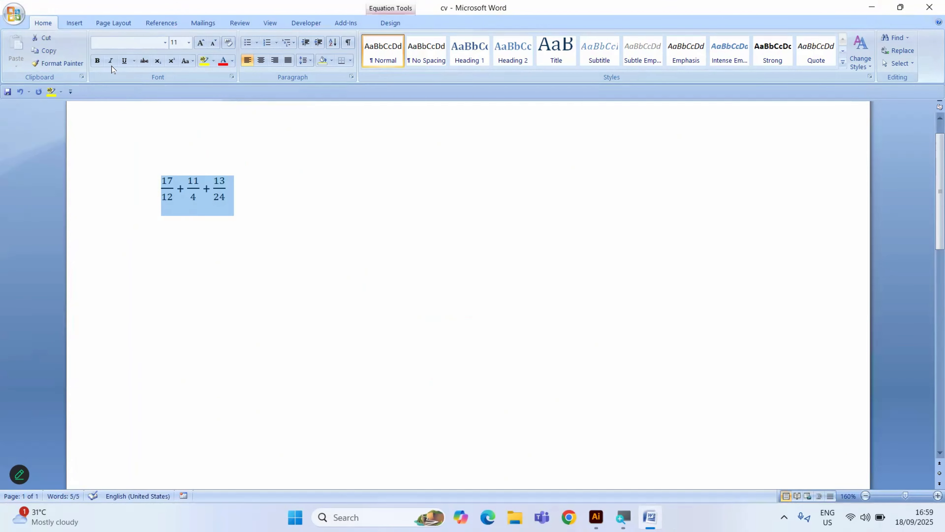
{"action": "left_click", "coordinate": [200, 43]}
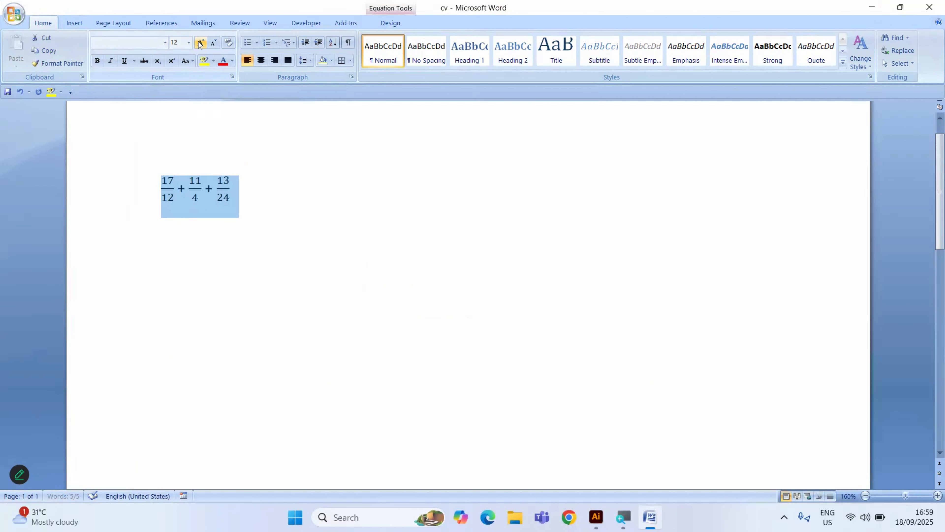
{"action": "left_click", "coordinate": [200, 44]}
{"action": "left_click", "coordinate": [200, 44]}
{"action": "left_click", "coordinate": [200, 43]}
{"action": "left_click", "coordinate": [201, 44]}
{"action": "left_click", "coordinate": [200, 44]}
{"action": "left_click", "coordinate": [200, 43]}
{"action": "left_click", "coordinate": [200, 44]}
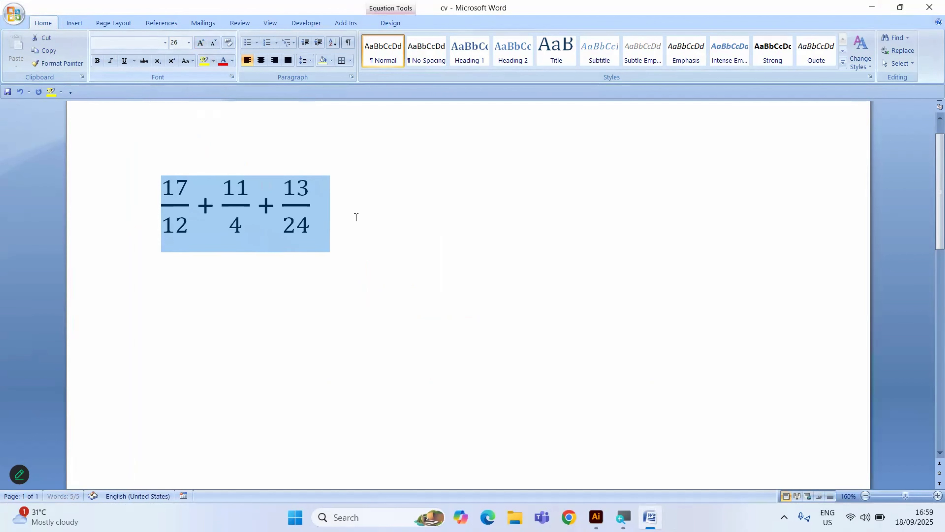
{"action": "left_click", "coordinate": [365, 207]}
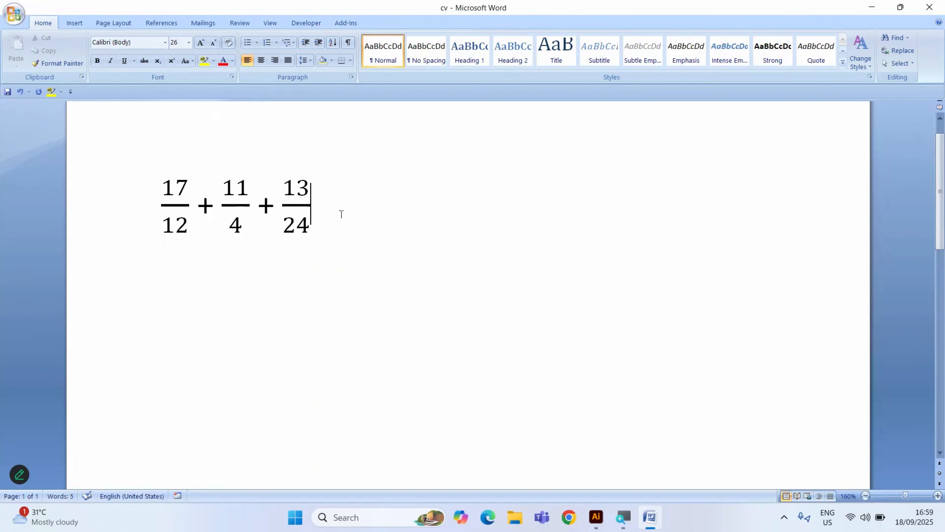
Step: Add a new equation on the line below the fraction sum with the skewed fraction 8/4, and left-align it
{"action": "key", "text": "Return"}
{"action": "key", "text": "alt+equal"}
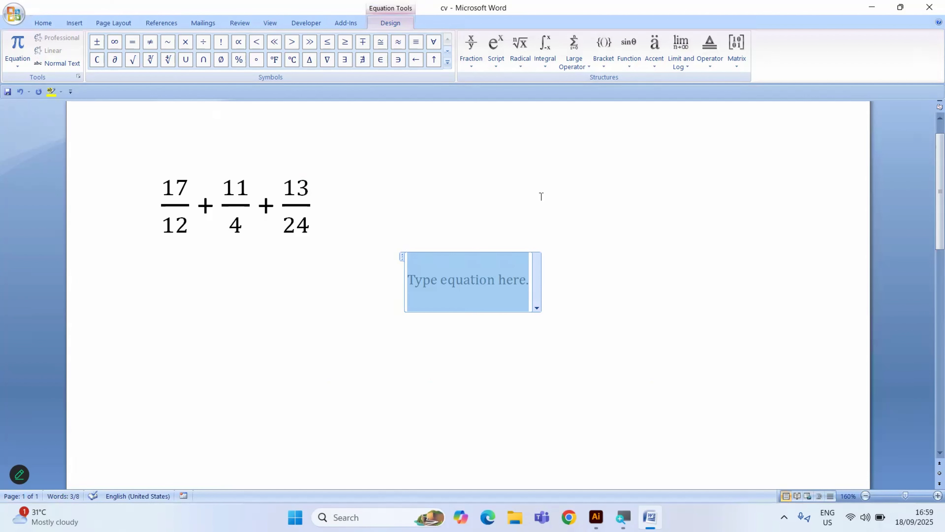
{"action": "left_click", "coordinate": [473, 67]}
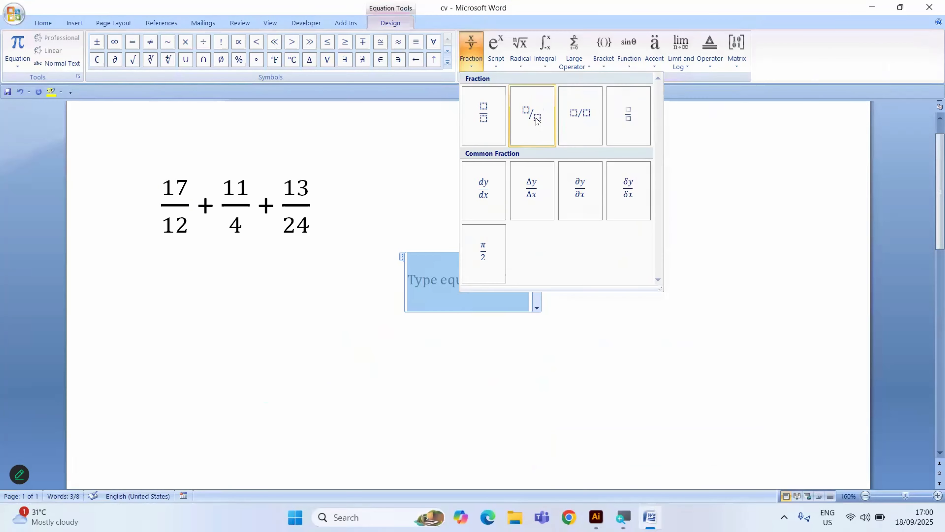
{"action": "left_click", "coordinate": [537, 123]}
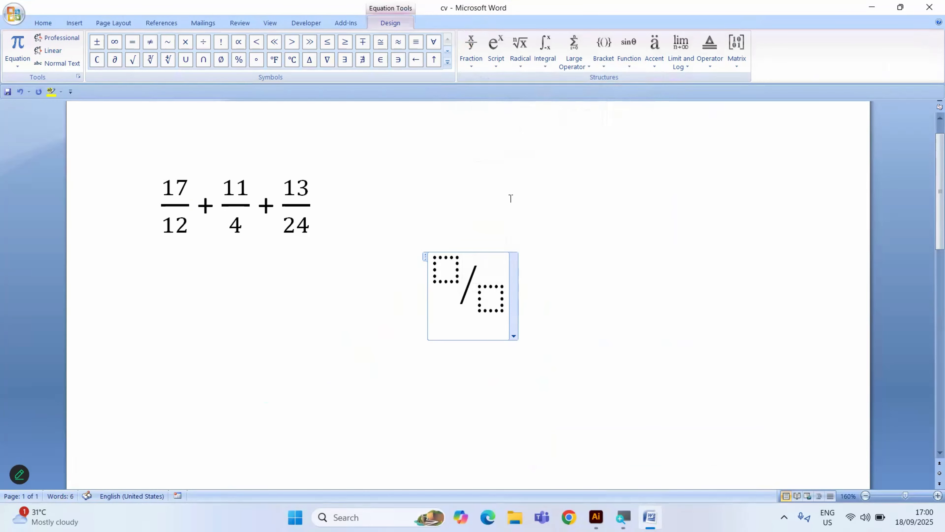
{"action": "left_click", "coordinate": [447, 268]}
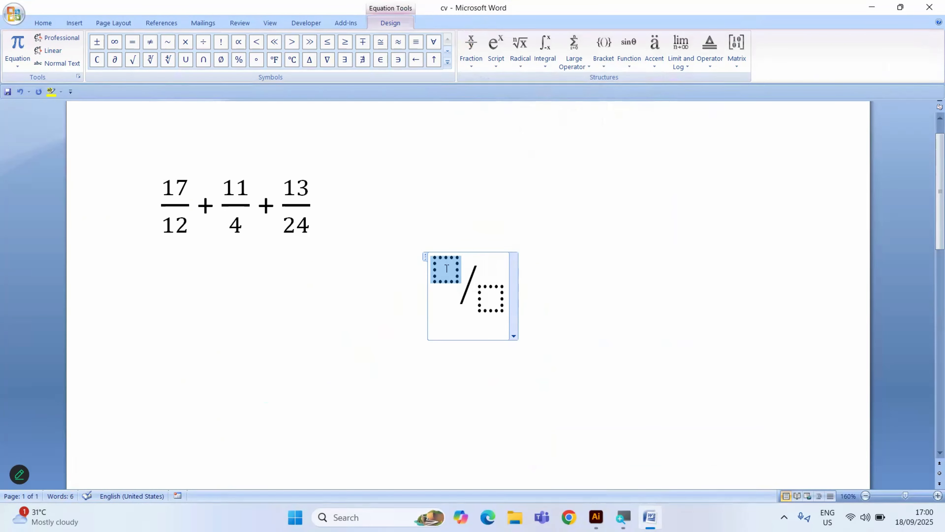
{"action": "type", "text": "8"}
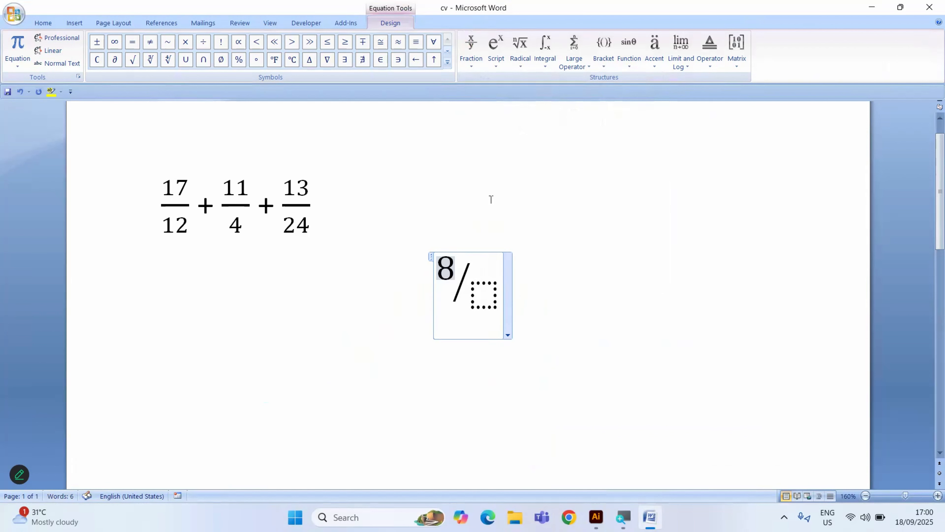
{"action": "left_click", "coordinate": [488, 292]}
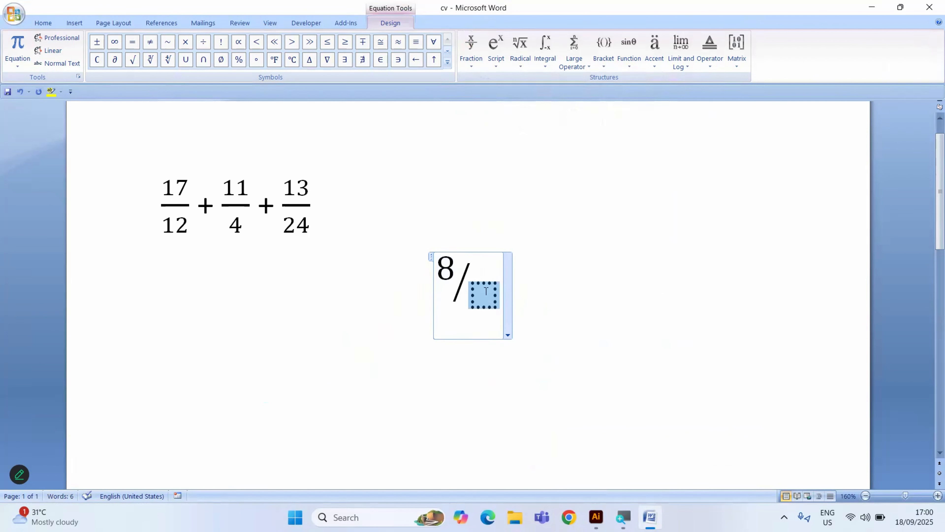
{"action": "type", "text": "4"}
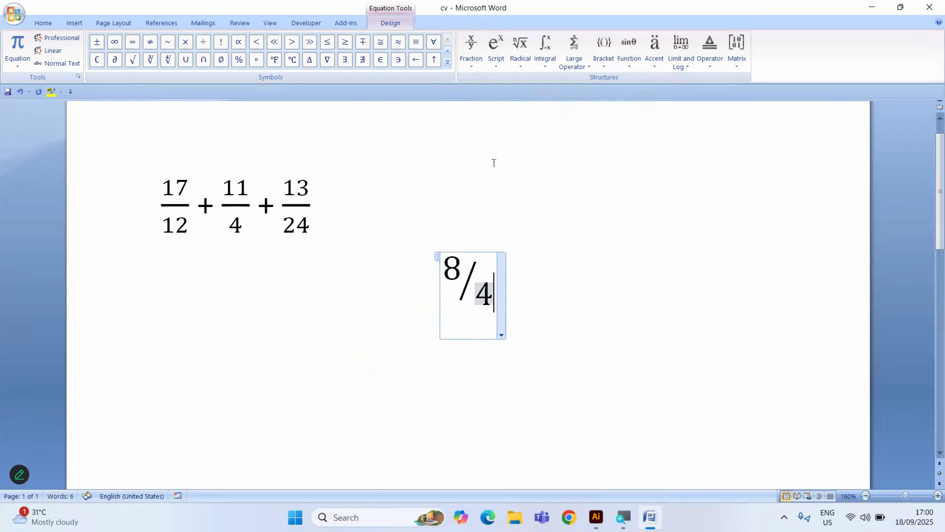
{"action": "left_click", "coordinate": [557, 279]}
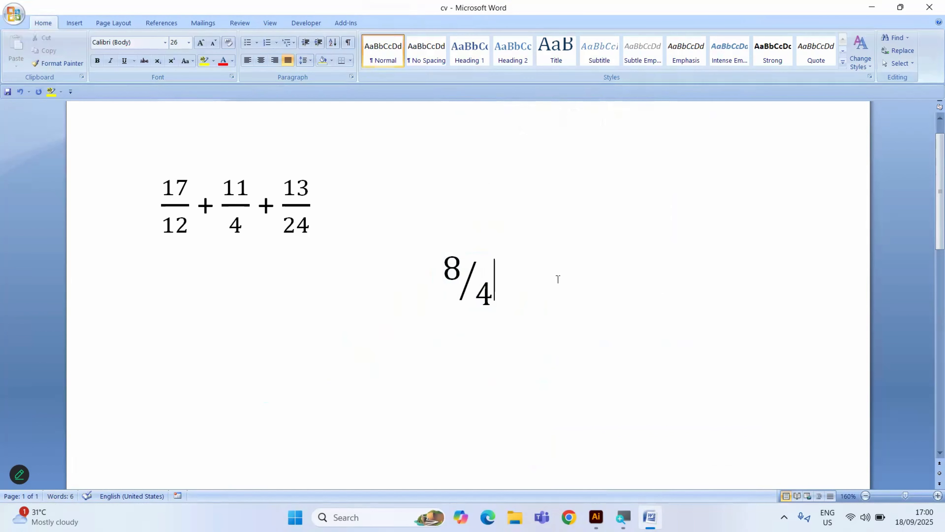
{"action": "key", "text": "ctrl+l"}
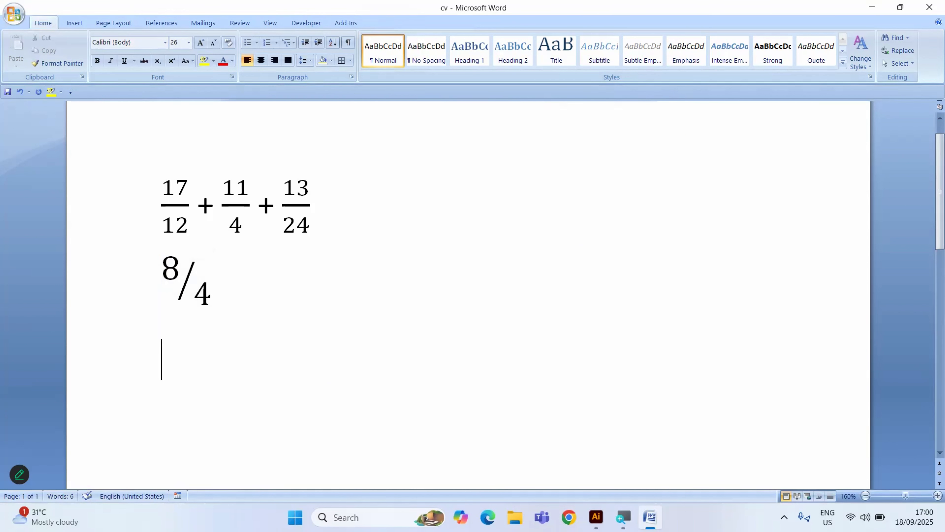
Step: Add another equation below the skewed 8/4 containing the linear fraction 12/12, and left-align it
{"action": "key", "text": "alt+equal"}
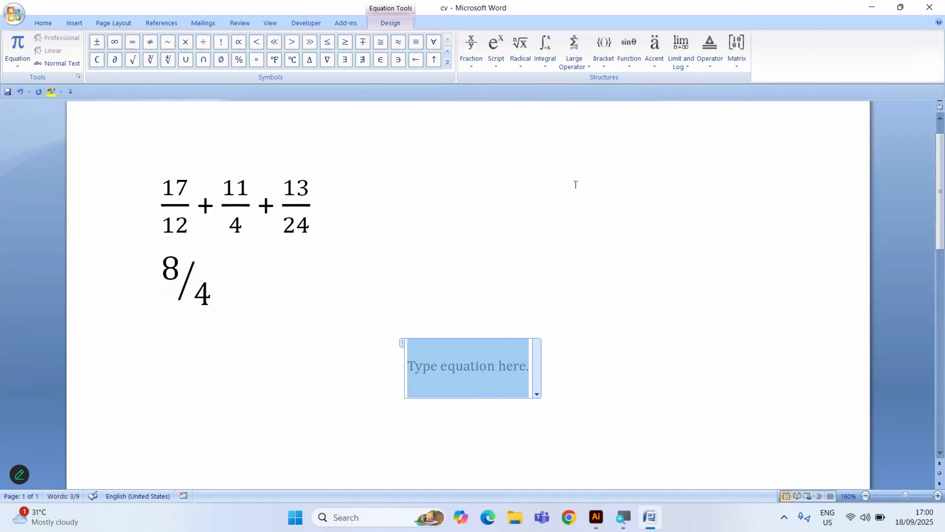
{"action": "left_click", "coordinate": [470, 68]}
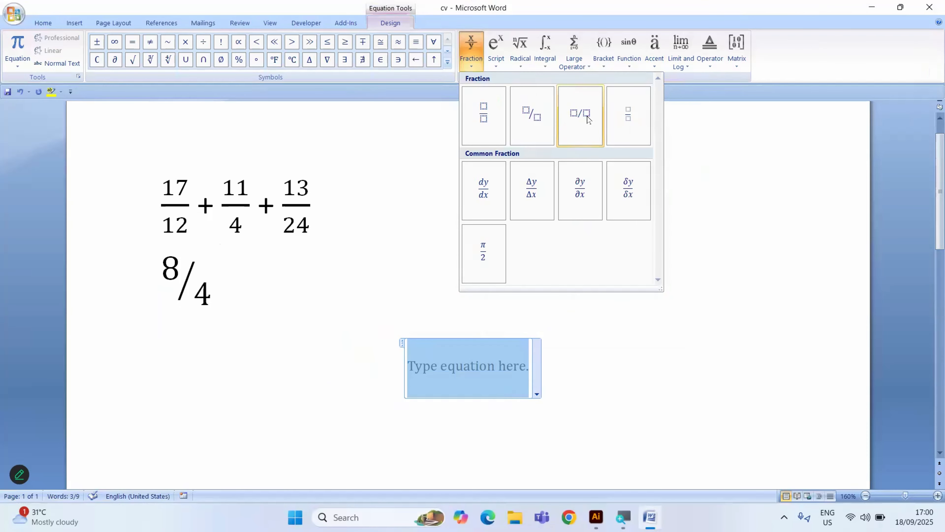
{"action": "left_click", "coordinate": [587, 118]}
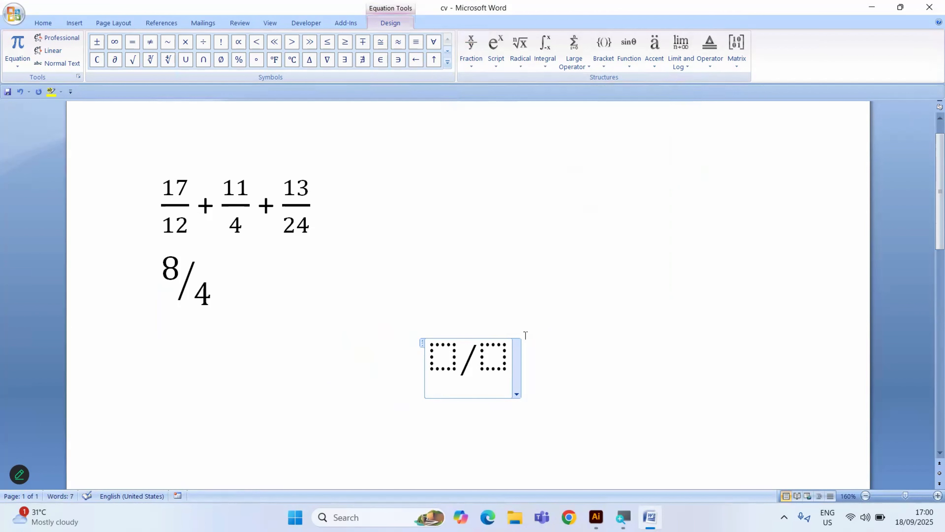
{"action": "left_click", "coordinate": [442, 352]}
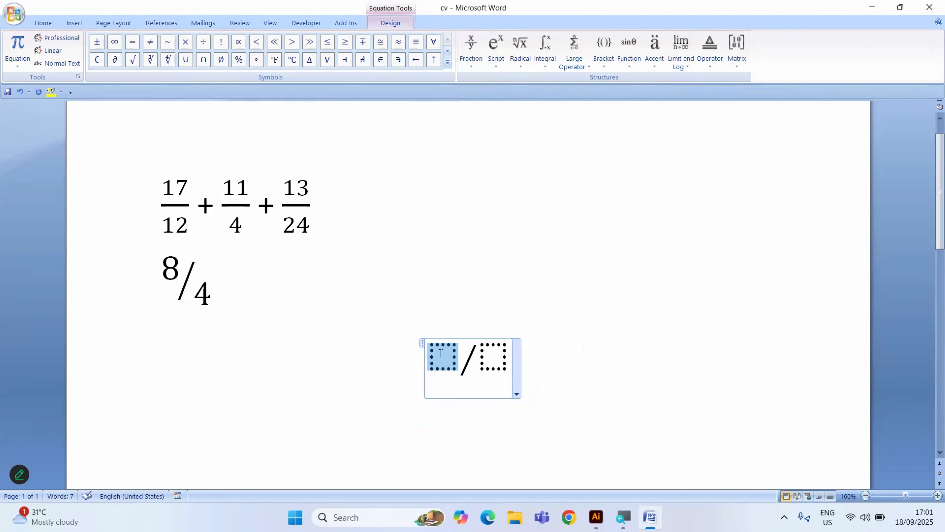
{"action": "type", "text": "12"}
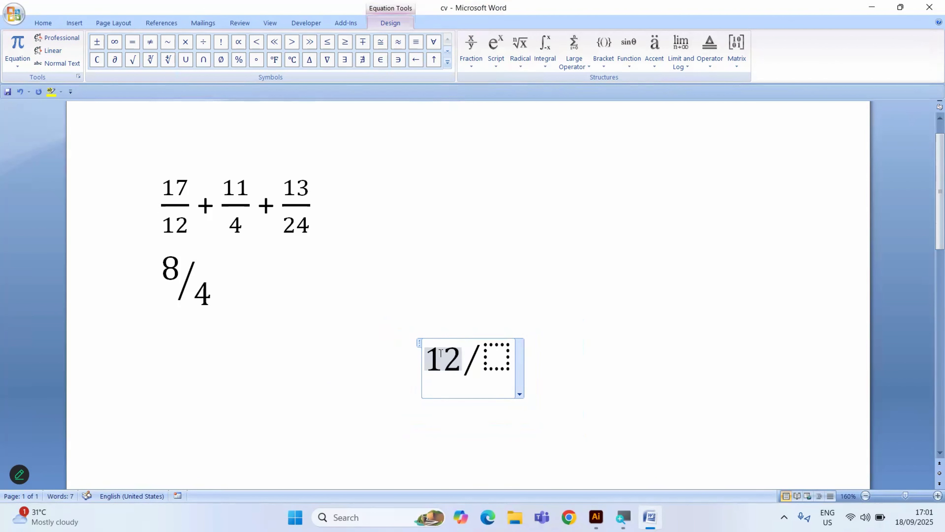
{"action": "left_click", "coordinate": [501, 354]}
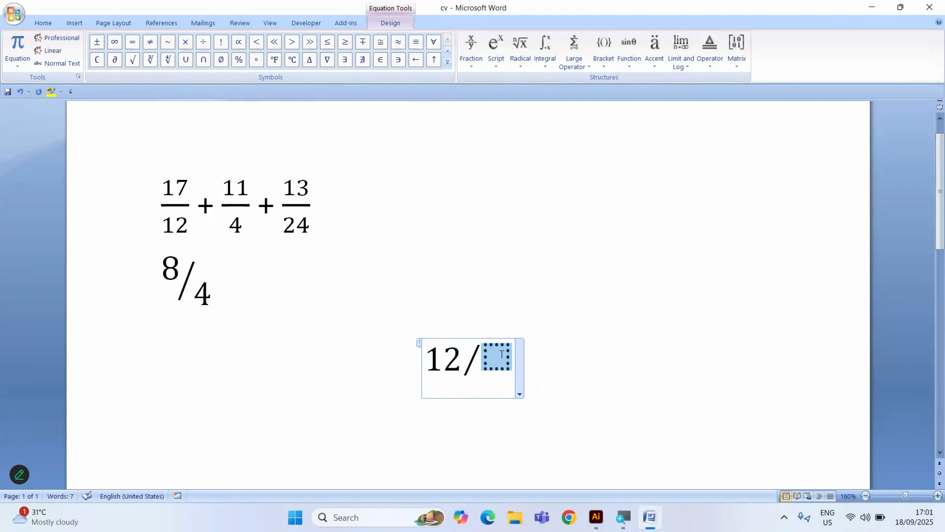
{"action": "type", "text": "12"}
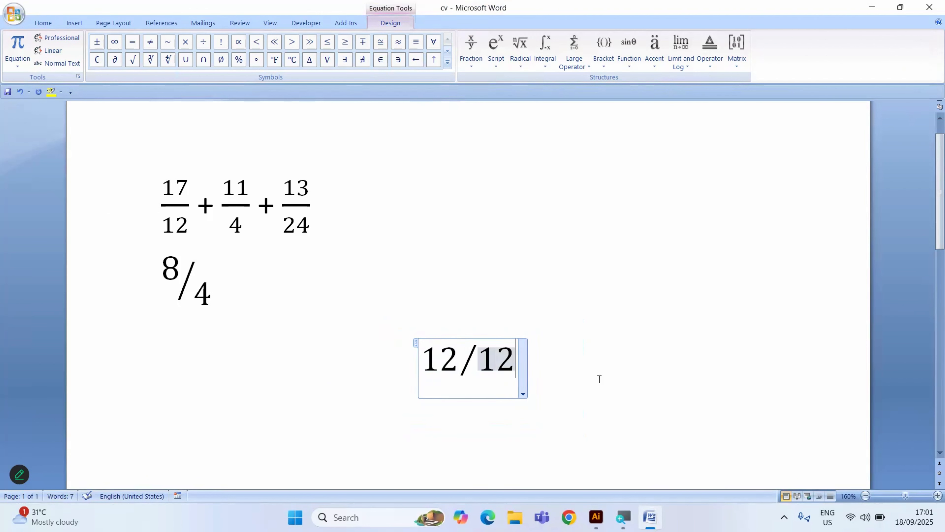
{"action": "left_click", "coordinate": [521, 413]}
{"action": "left_click", "coordinate": [531, 354]}
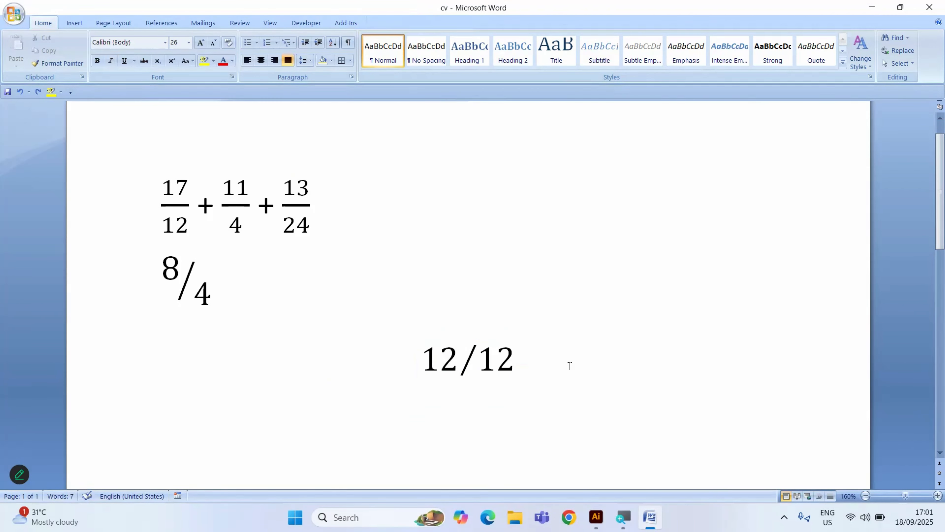
{"action": "key", "text": "ctrl+l"}
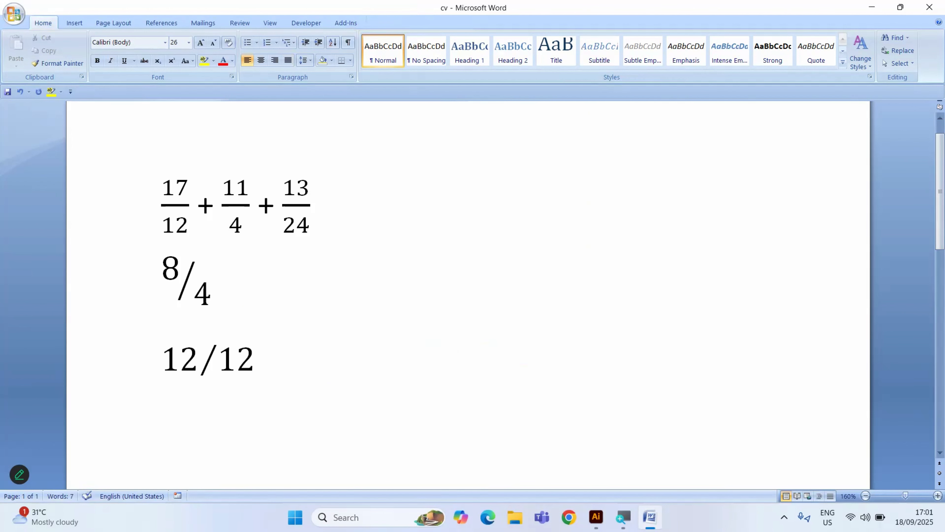
Step: Start a new equation on the line below 12/12 and insert the common fraction dy/dx
{"action": "key", "text": "Return"}
{"action": "key", "text": "alt+equal"}
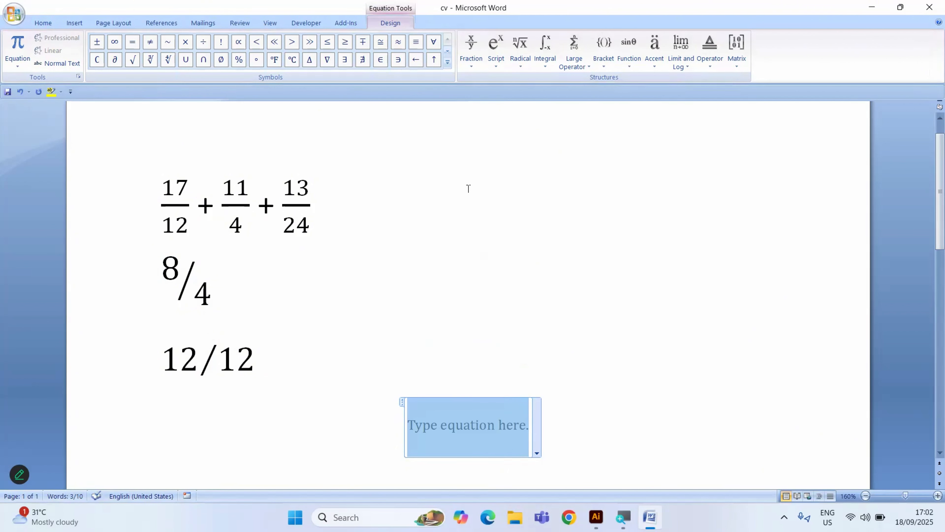
{"action": "left_click", "coordinate": [474, 69]}
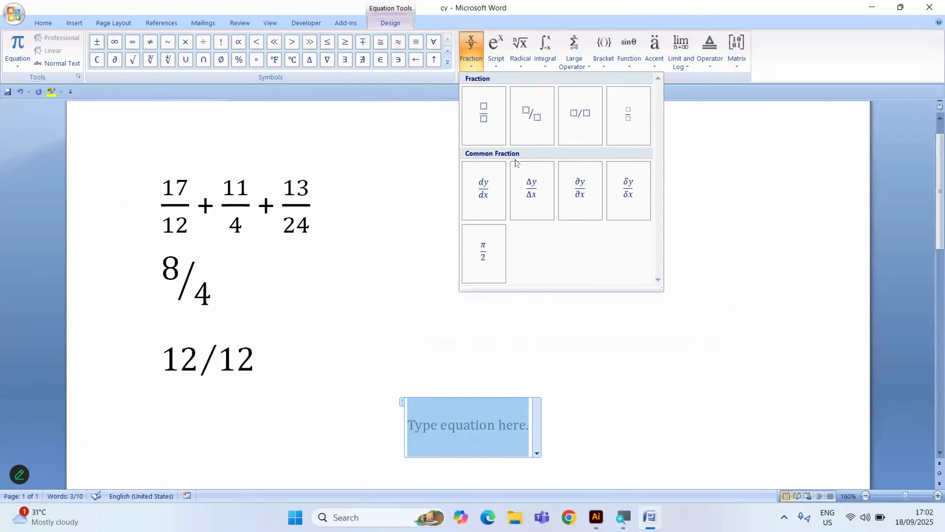
{"action": "left_click", "coordinate": [484, 189]}
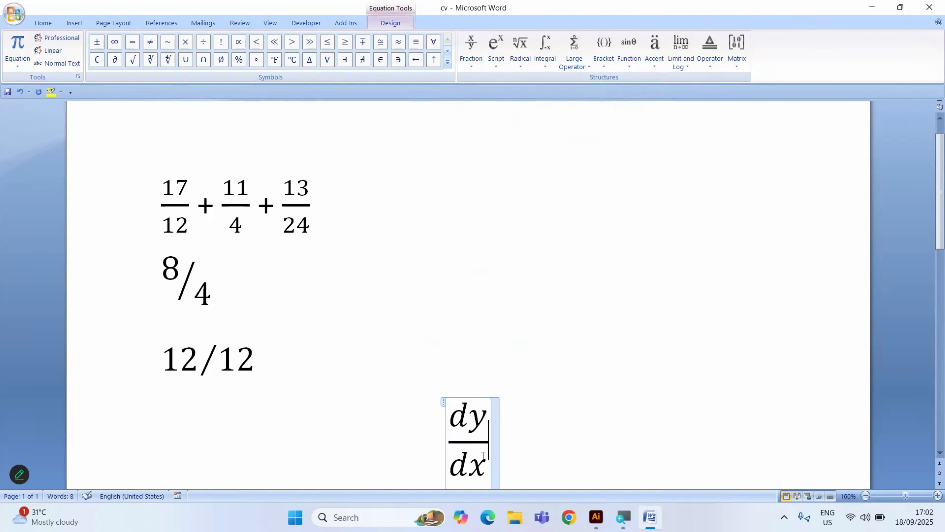
Step: Replace the numerator dy of the new fraction with Sin A
{"action": "scroll", "coordinate": [519, 448], "scroll_direction": "down", "scroll_amount": 3}
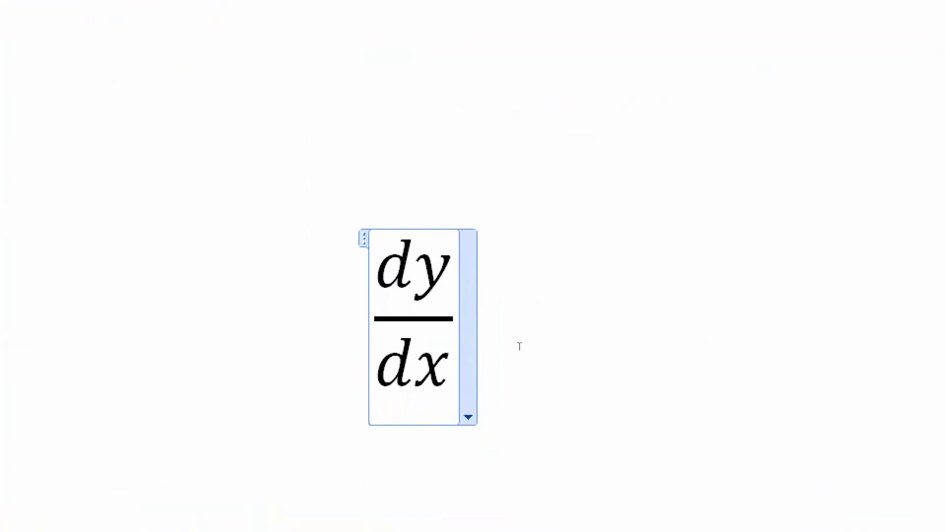
{"action": "left_click", "coordinate": [411, 256]}
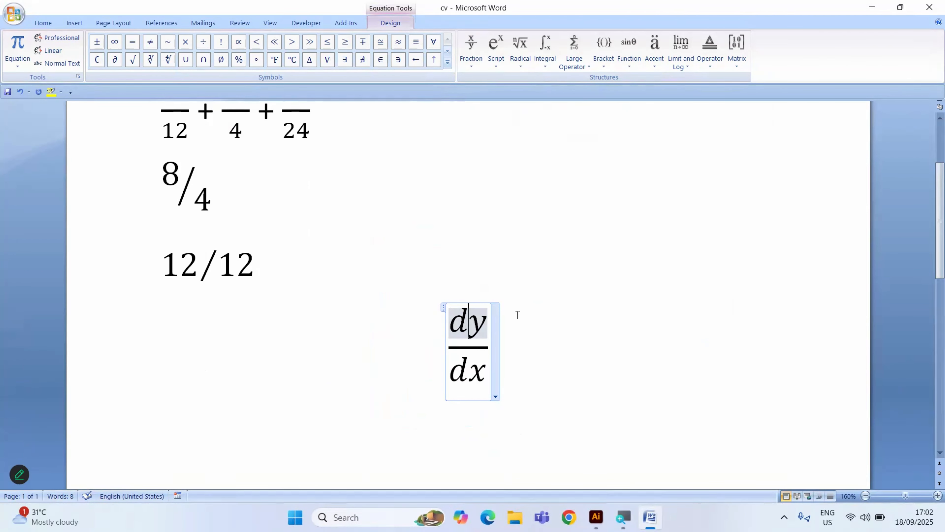
{"action": "key", "text": "Right"}
{"action": "key", "text": "BackSpace"}
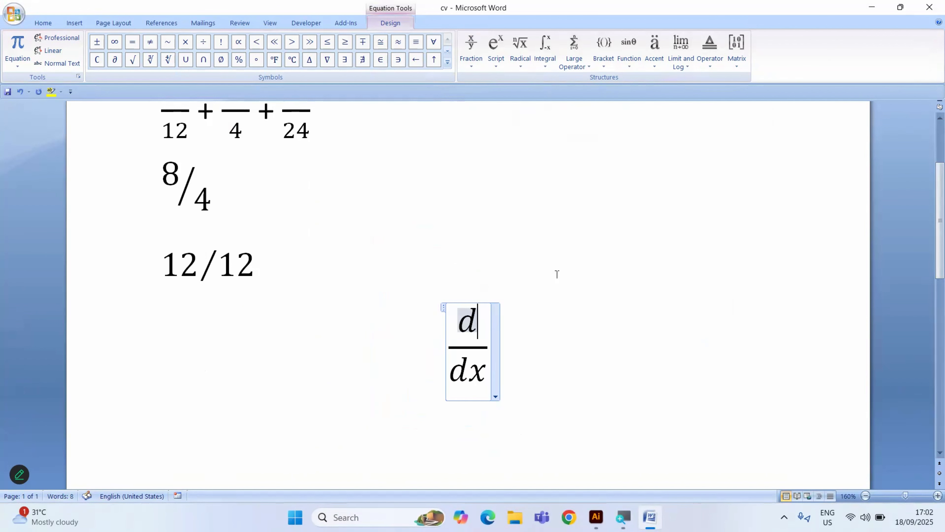
{"action": "key", "text": "BackSpace"}
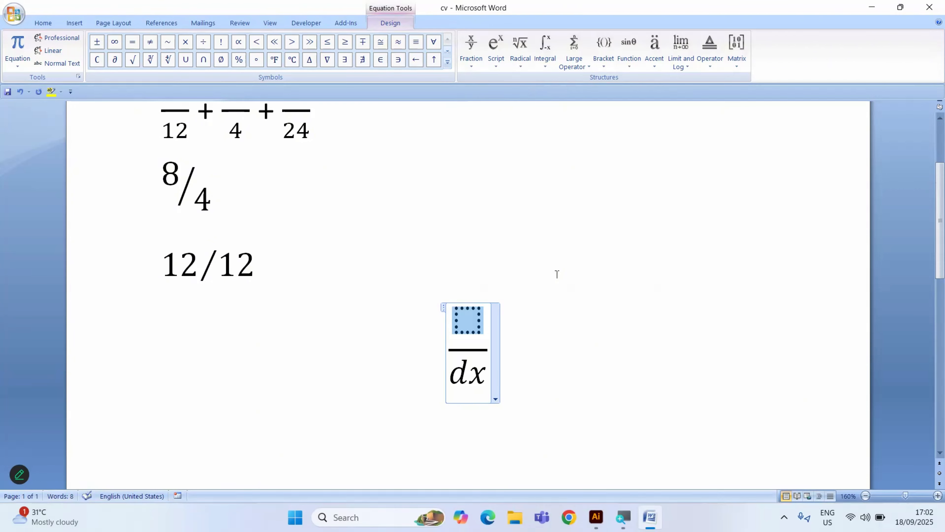
{"action": "type", "text": "Si"}
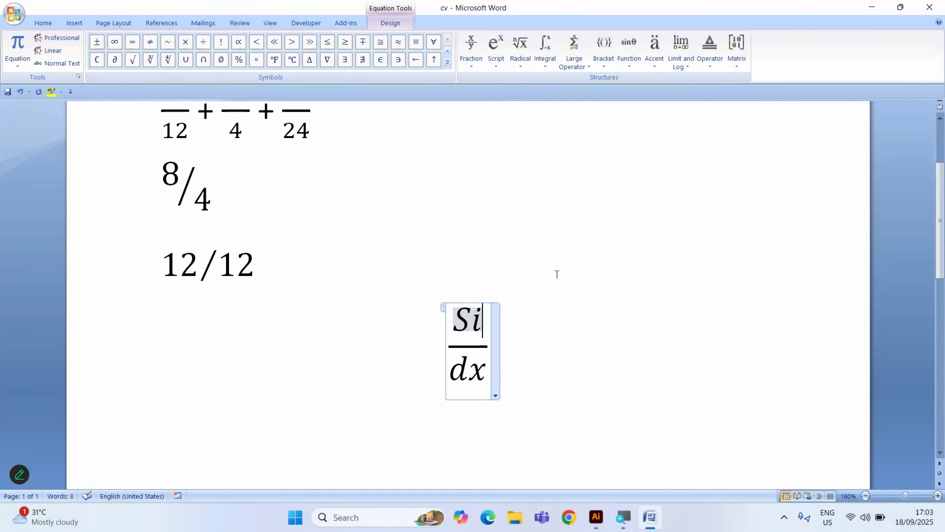
{"action": "type", "text": "a"}
{"action": "key", "text": "BackSpace"}
{"action": "type", "text": "i"}
{"action": "key", "text": "BackSpace"}
{"action": "type", "text": "n"}
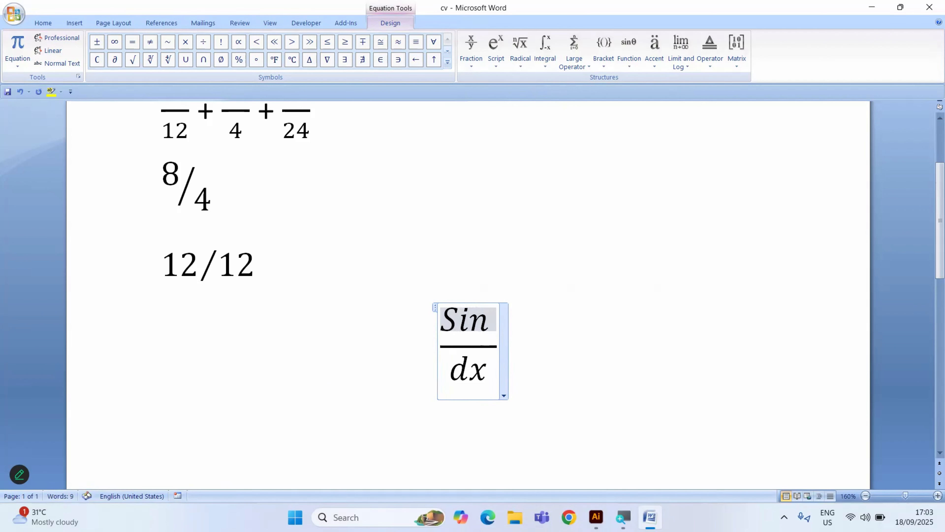
{"action": "type", "text": " A"}
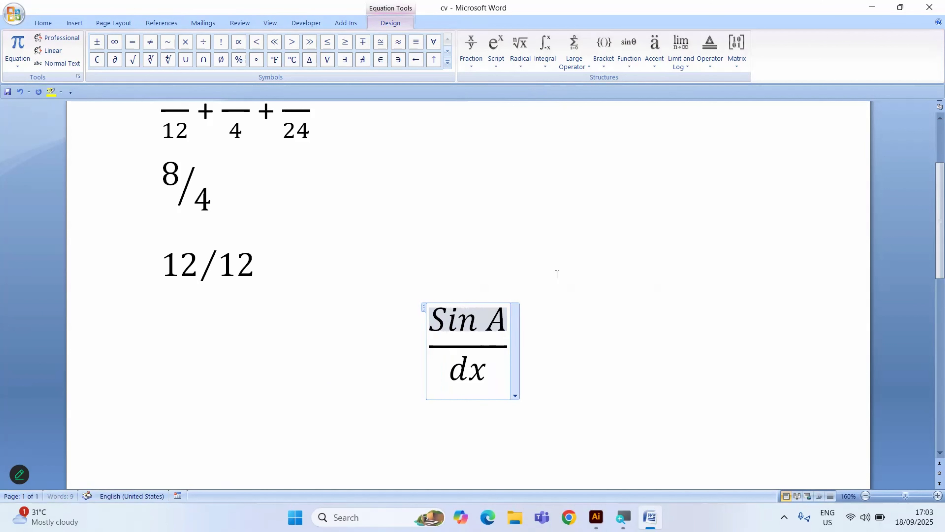
Step: Replace the fraction's denominator dx with Cos A, then leave the equation and left-align it
{"action": "left_click", "coordinate": [469, 360]}
{"action": "double_click", "coordinate": [468, 372]}
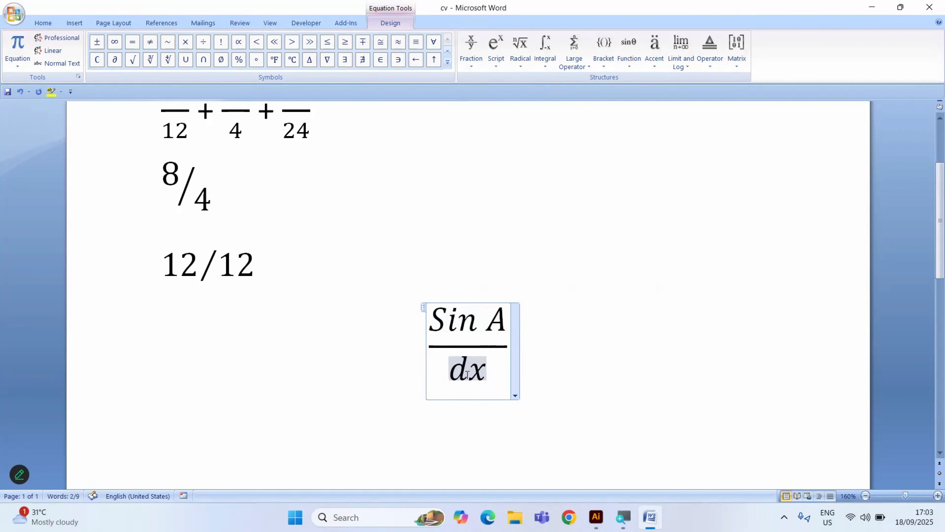
{"action": "left_click", "coordinate": [467, 374]}
{"action": "left_click", "coordinate": [488, 375]}
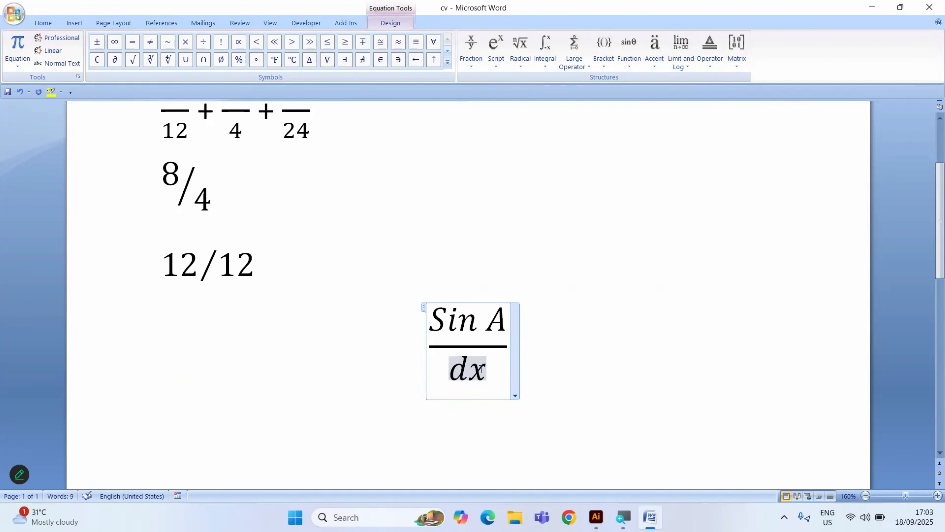
{"action": "key", "text": "BackSpace"}
{"action": "key", "text": "BackSpace"}
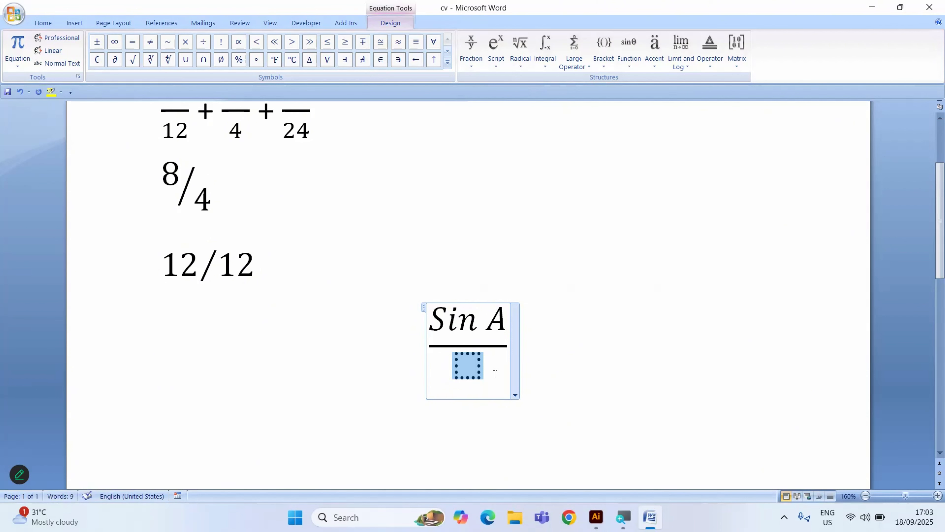
{"action": "type", "text": "Cos"}
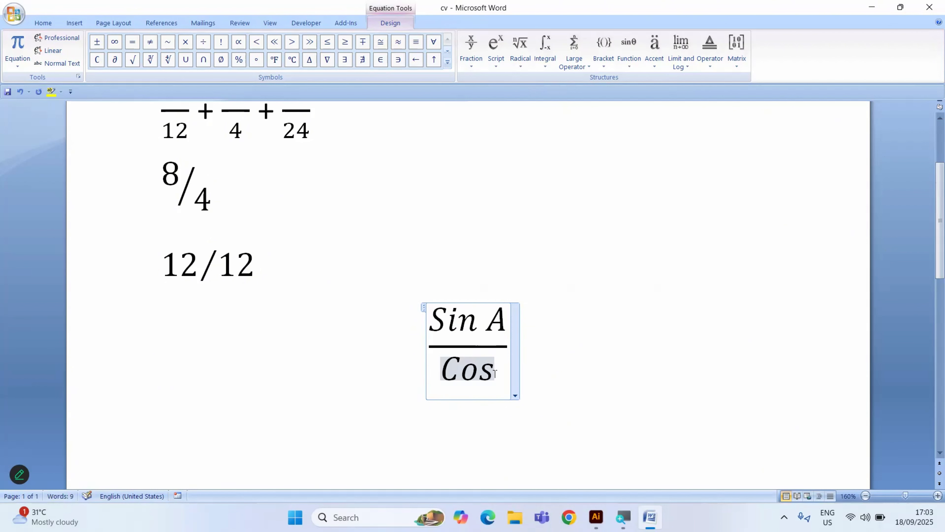
{"action": "type", "text": " A"}
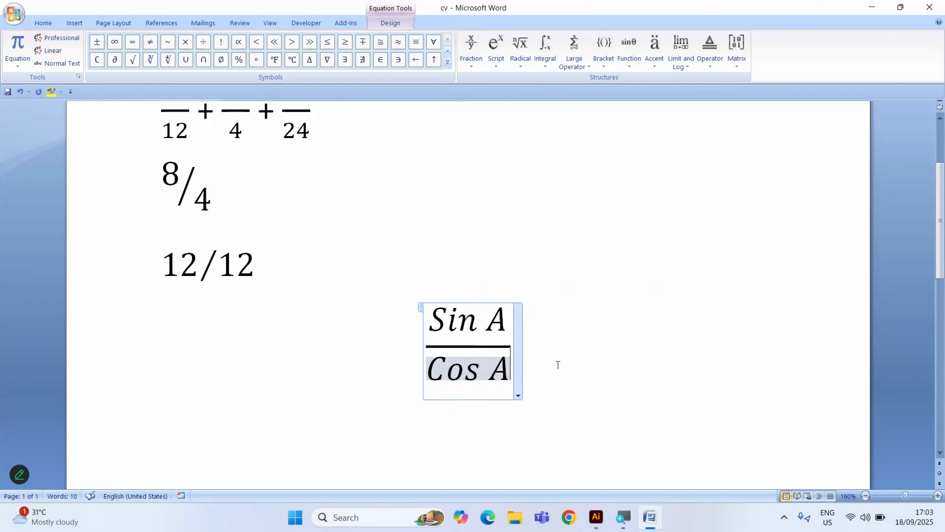
{"action": "left_click", "coordinate": [540, 338]}
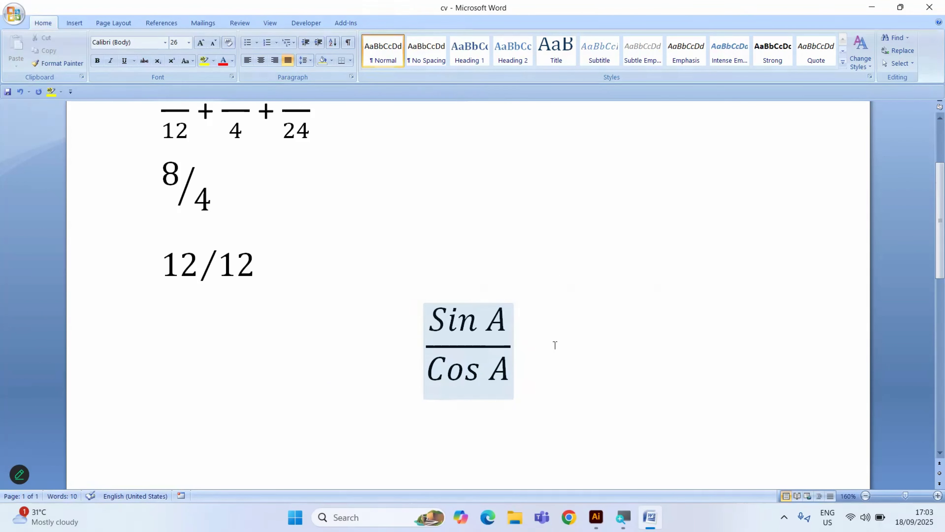
{"action": "key", "text": "ctrl+l"}
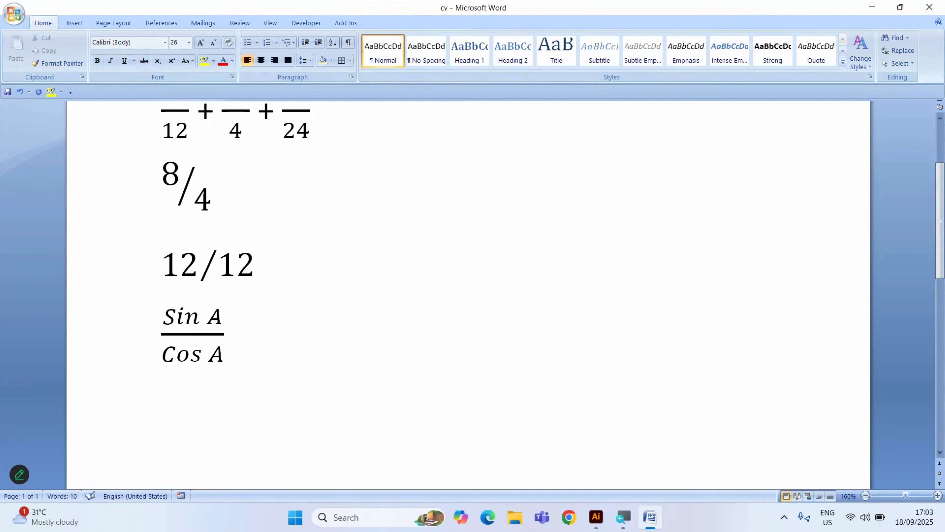
Step: On a new line below Sin A over Cos A, insert an empty field and enter the code eq \f inside its braces
{"action": "key", "text": "Return"}
{"action": "key", "text": "alt+equal"}
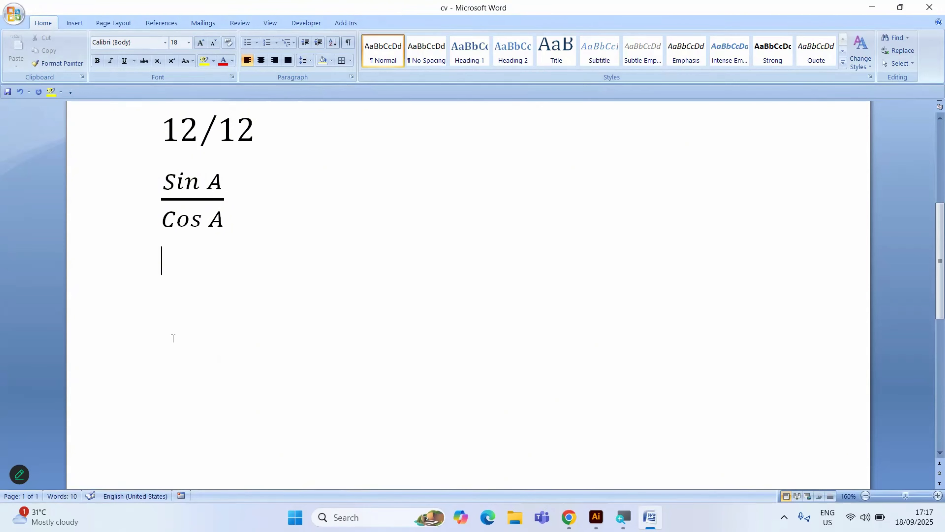
{"action": "key", "text": "ctrl+F9"}
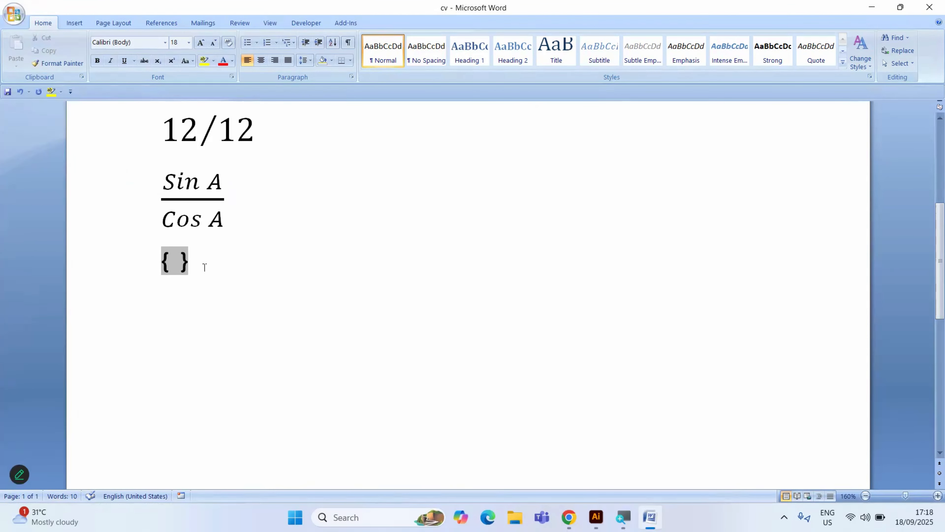
{"action": "type", "text": "eq"}
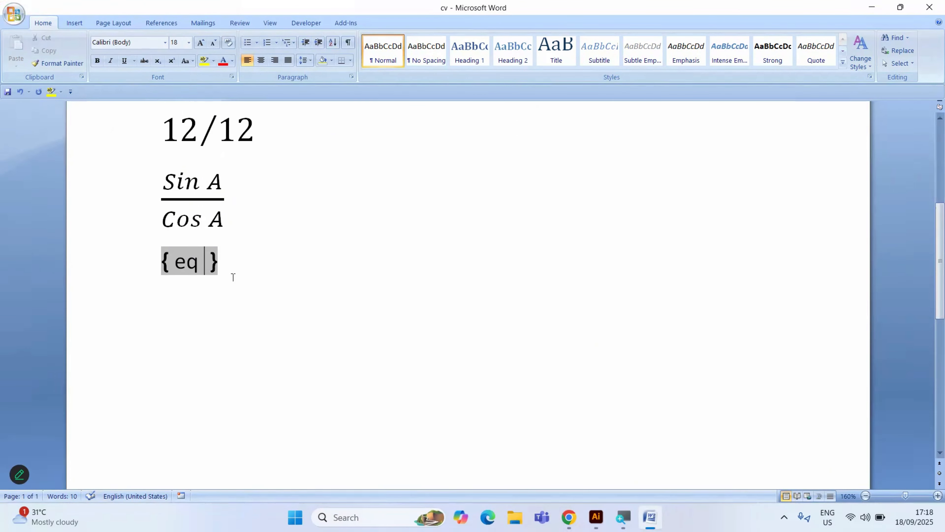
{"action": "type", "text": "\\"}
{"action": "key", "text": "BackSpace"}
{"action": "type", "text": "/"}
{"action": "key", "text": "BackSpace"}
{"action": "type", "text": "\\"}
{"action": "type", "text": "f "}
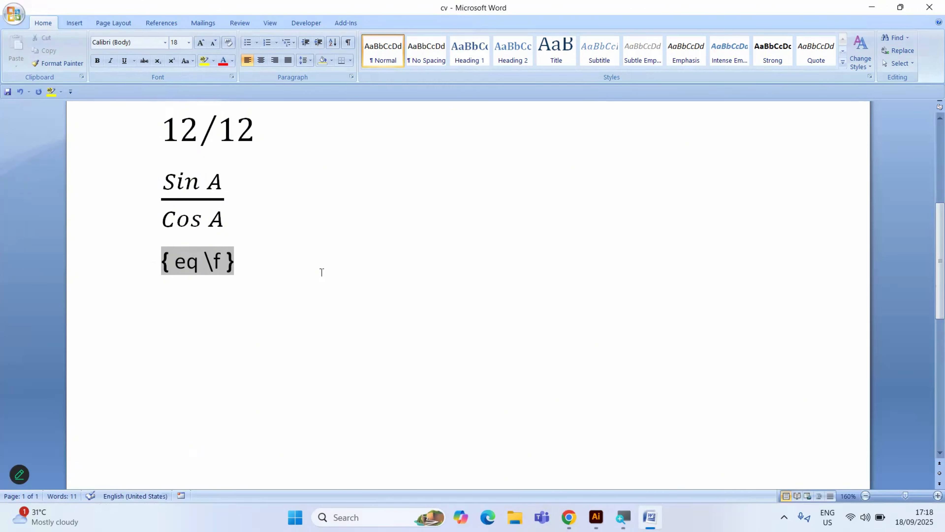
Step: Complete the field code with (12,4) and toggle it to display as a stacked fraction
{"action": "type", "text": "(12"}
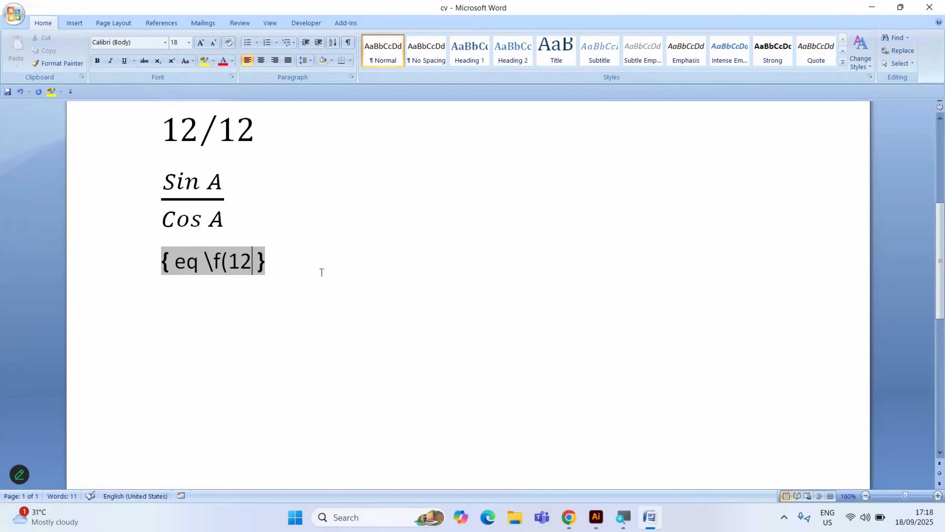
{"action": "type", "text": ",4"}
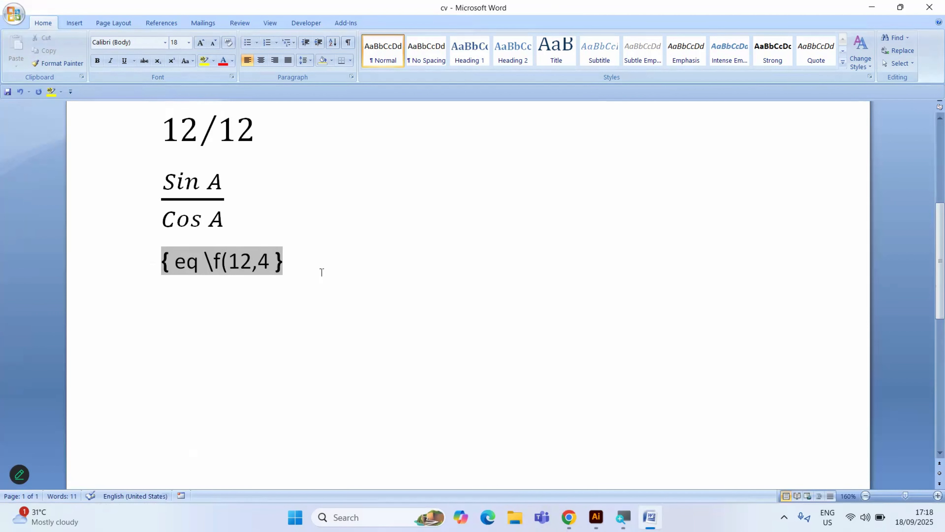
{"action": "type", "text": ")"}
{"action": "key", "text": "shift+F9"}
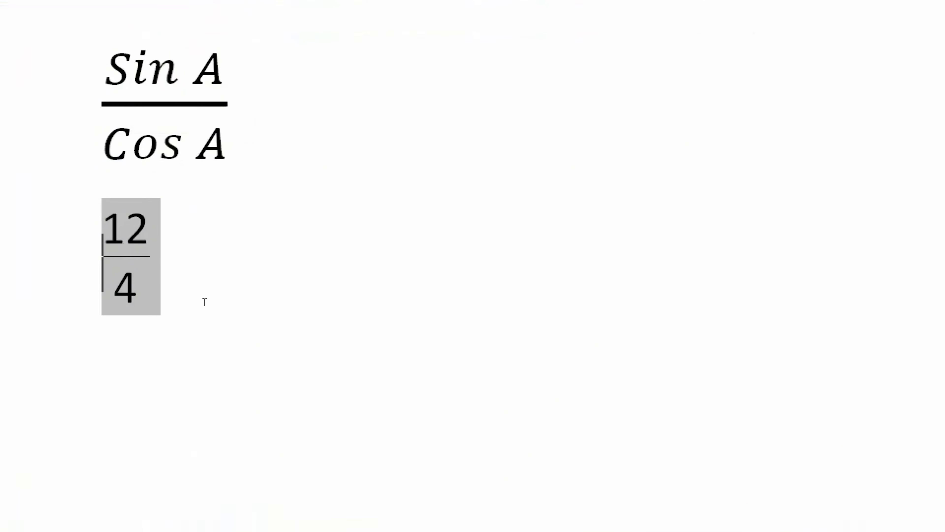
{"action": "left_click", "coordinate": [202, 313]}
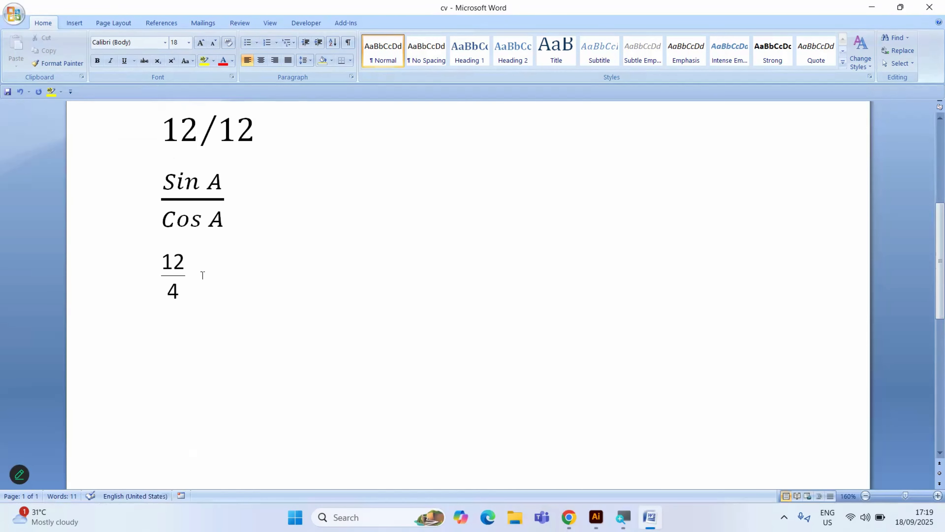
Step: Add a plus sign after the 12/4 fraction, followed by a second field starting with the code eq \f
{"action": "left_click", "coordinate": [202, 275]}
{"action": "type", "text": "+"}
{"action": "type", "text": "{}"}
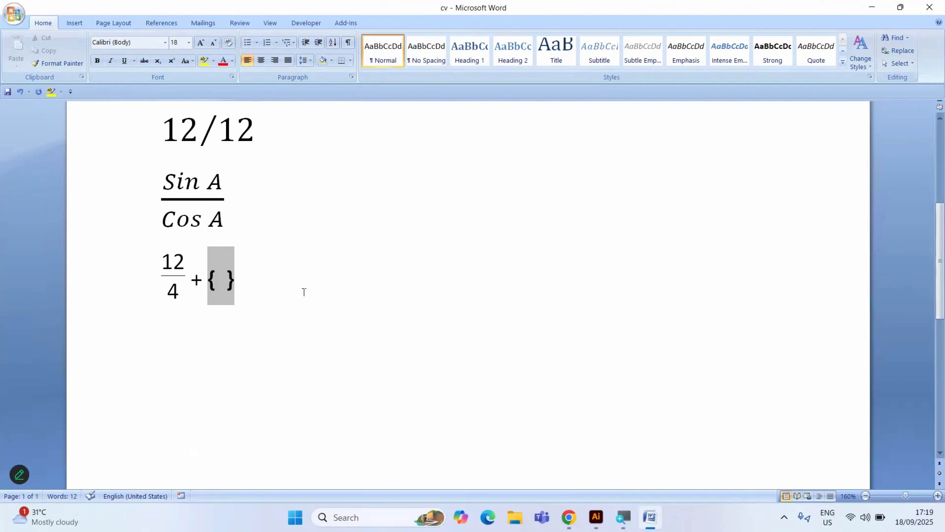
{"action": "type", "text": "eq"}
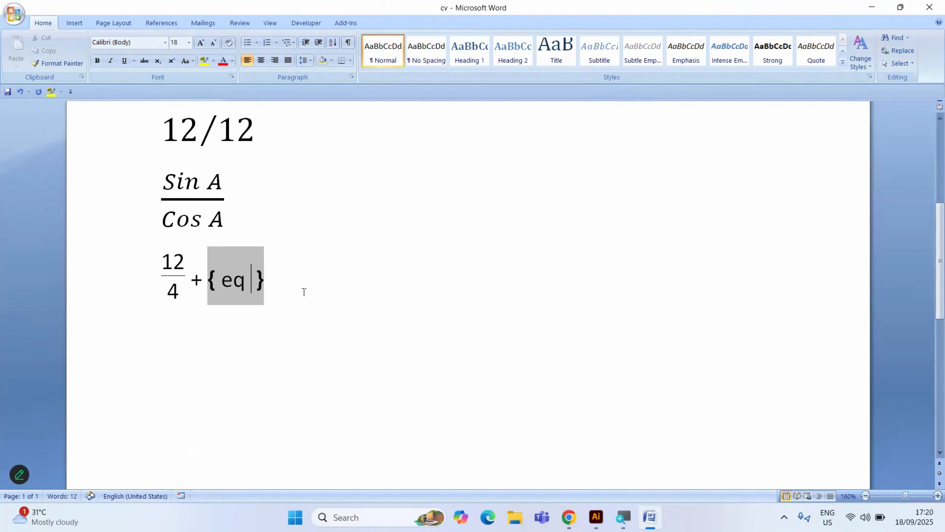
{"action": "type", "text": " \\ "}
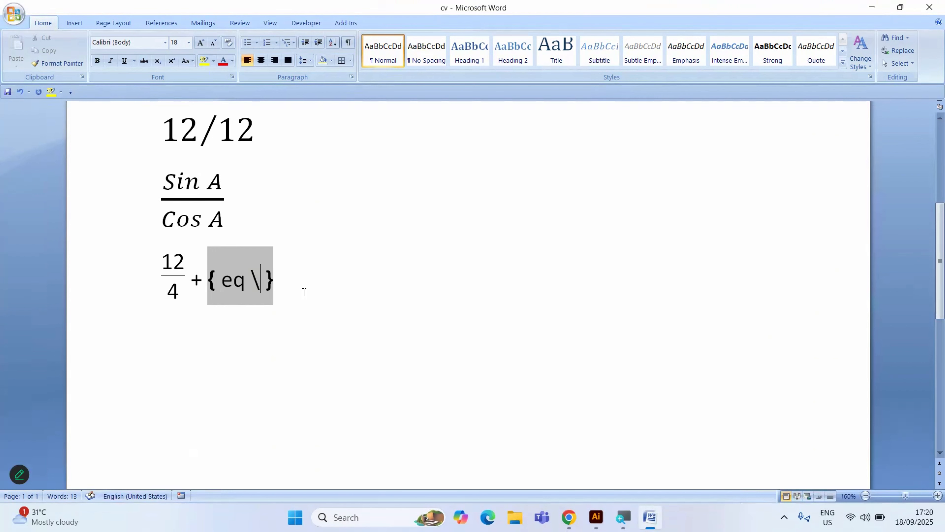
{"action": "type", "text": "f"}
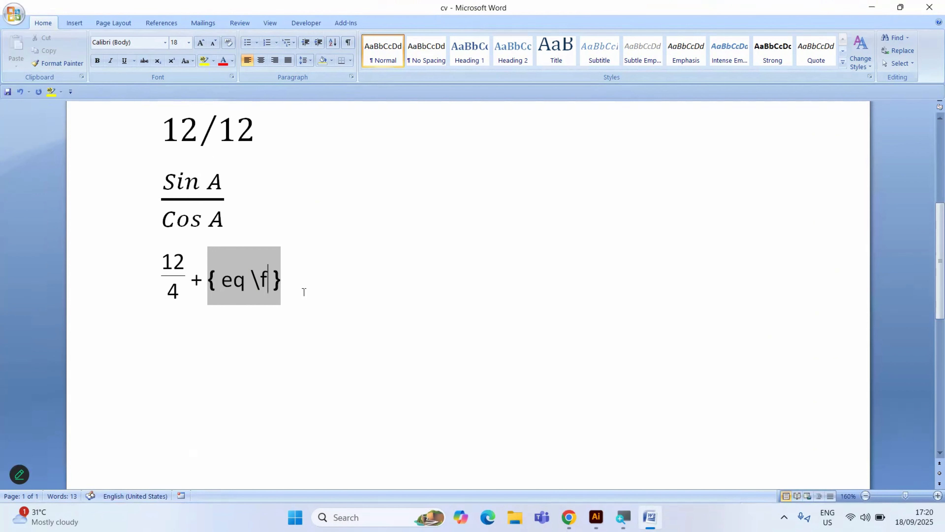
Step: Complete the second field code with (9,3), toggle it to a stacked fraction and leave the field
{"action": "type", "text": "( "}
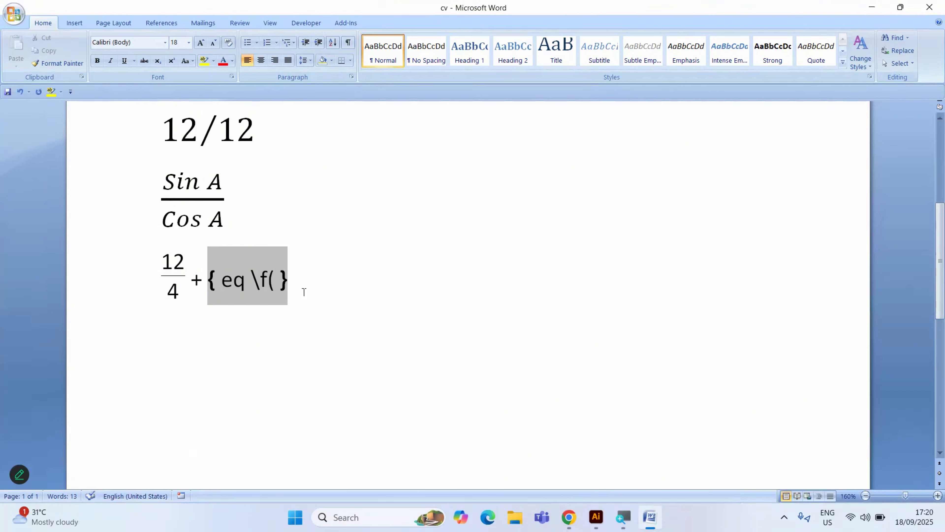
{"action": "type", "text": "9"}
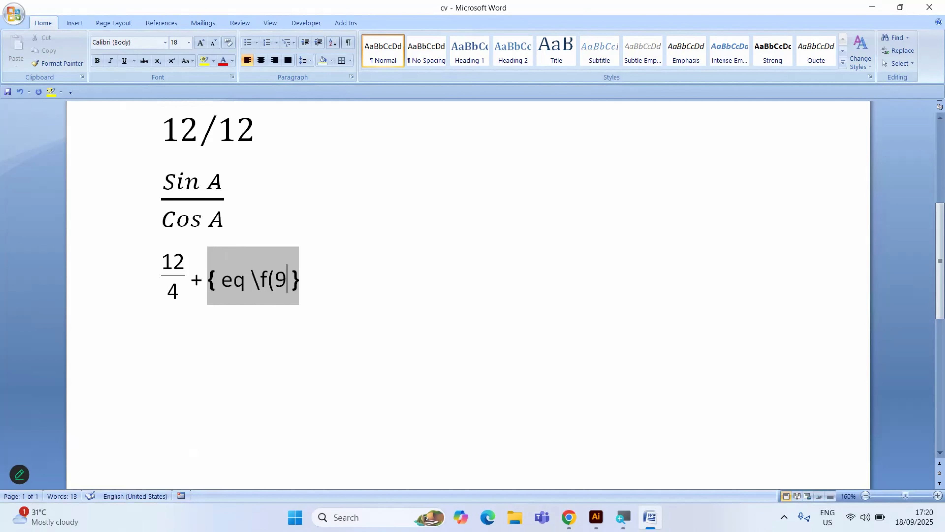
{"action": "type", "text": ","}
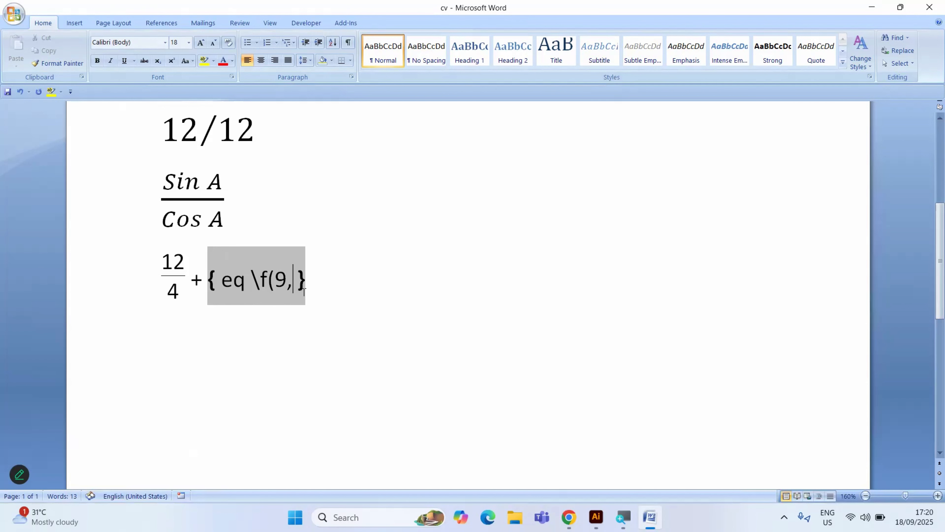
{"action": "type", "text": "3"}
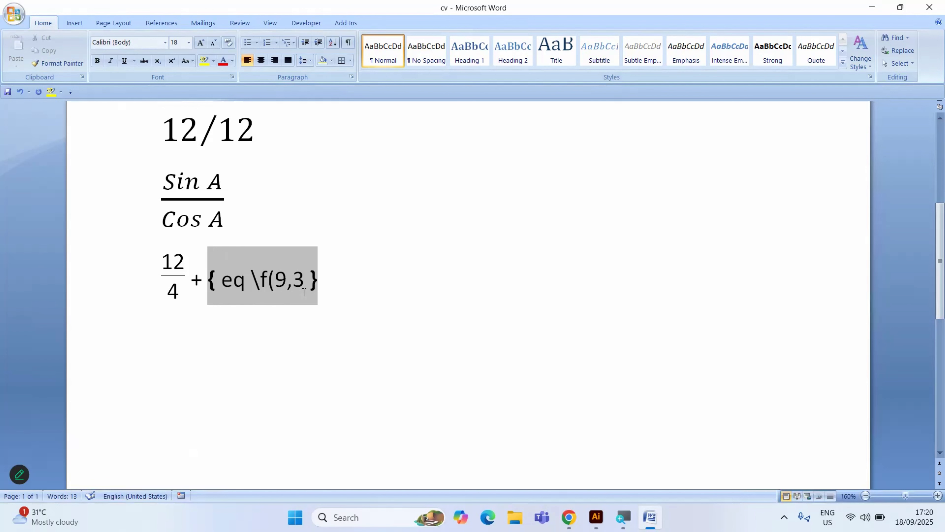
{"action": "type", "text": ")"}
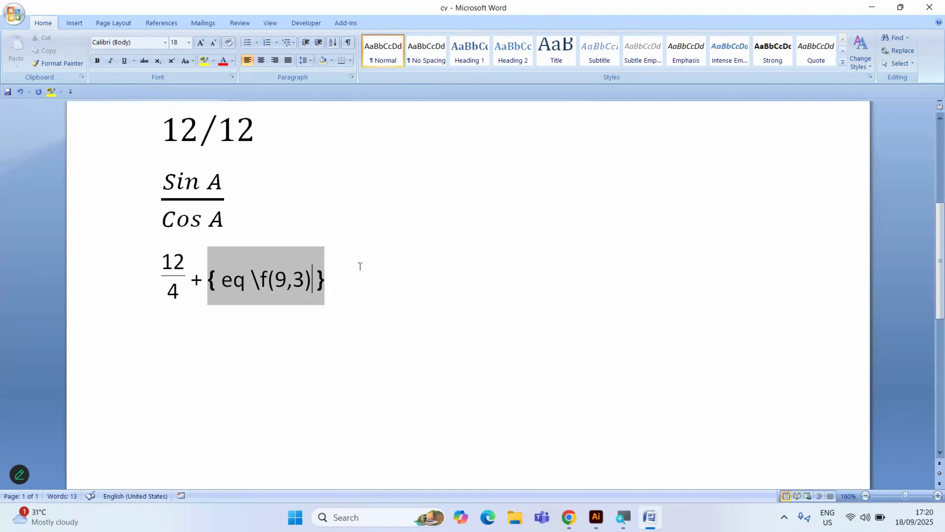
{"action": "key", "text": "shift+F9"}
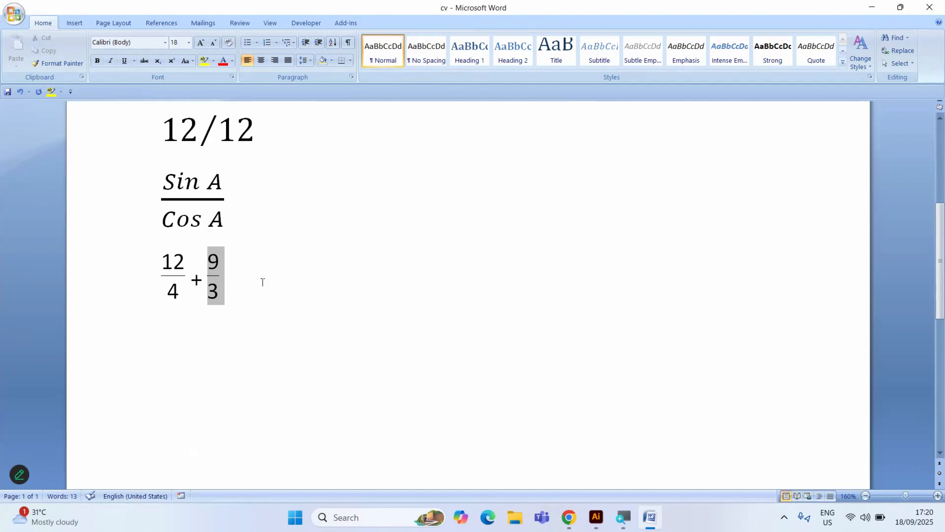
{"action": "key", "text": "Right"}
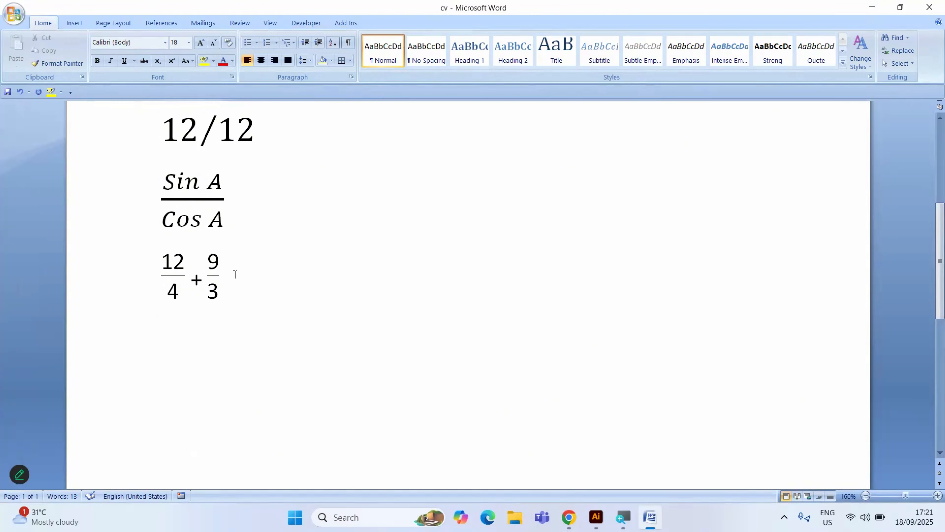
Step: Change the font of the 9/3 fraction to SutonnyMJ
{"action": "double_click", "coordinate": [227, 284]}
{"action": "left_click", "coordinate": [228, 285]}
{"action": "left_click_drag", "start_coordinate": [232, 272], "coordinate": [218, 269]}
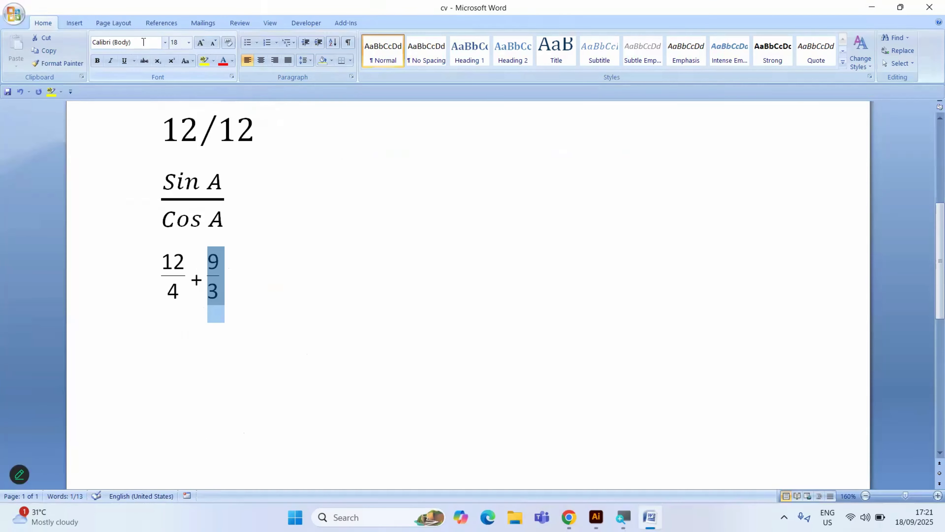
{"action": "left_click", "coordinate": [178, 39]}
{"action": "type", "text": "SutonnyMJ"}
{"action": "key", "text": "Return"}
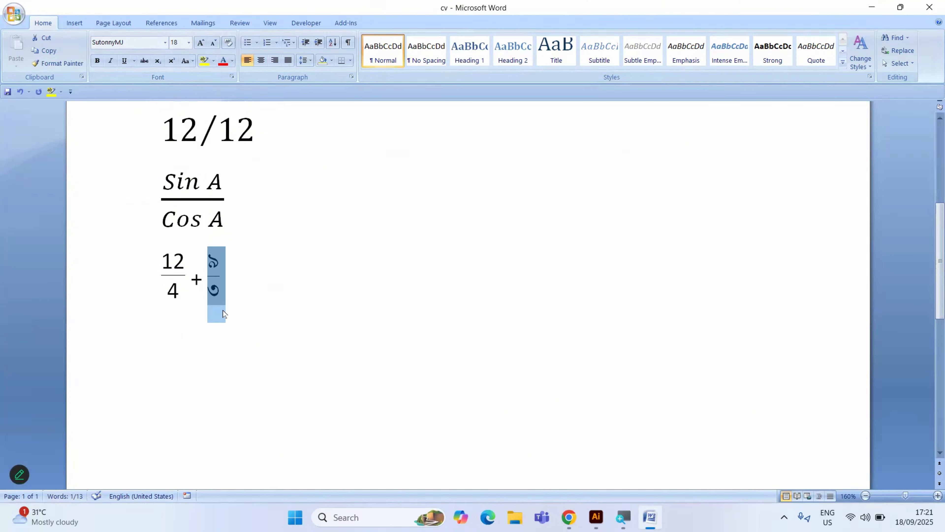
{"action": "left_click", "coordinate": [239, 291]}
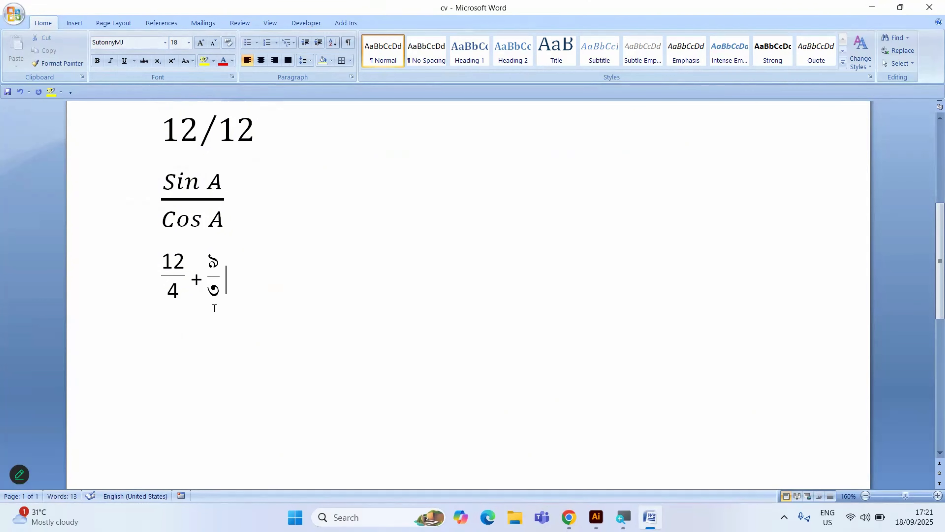
Step: Change the font of the 12/4 fraction to SutonnyMJ as well
{"action": "double_click", "coordinate": [155, 269]}
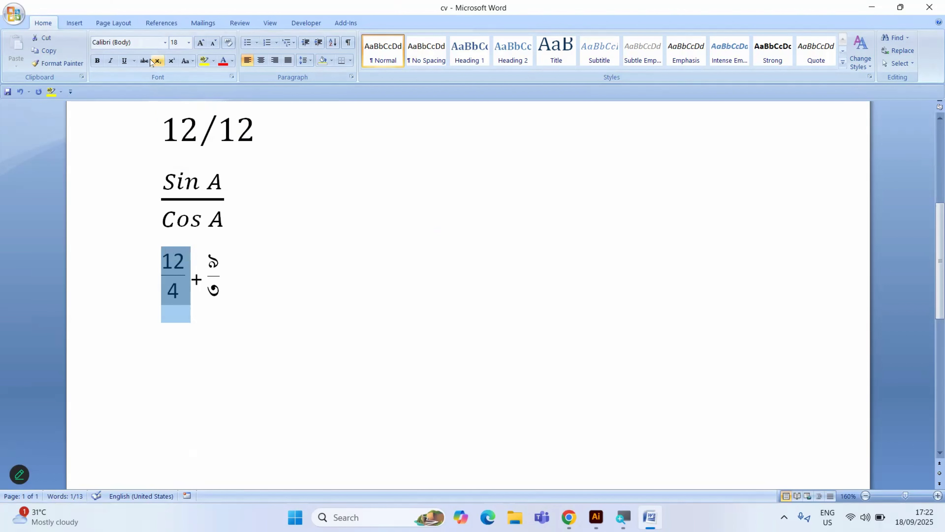
{"action": "left_click", "coordinate": [149, 41]}
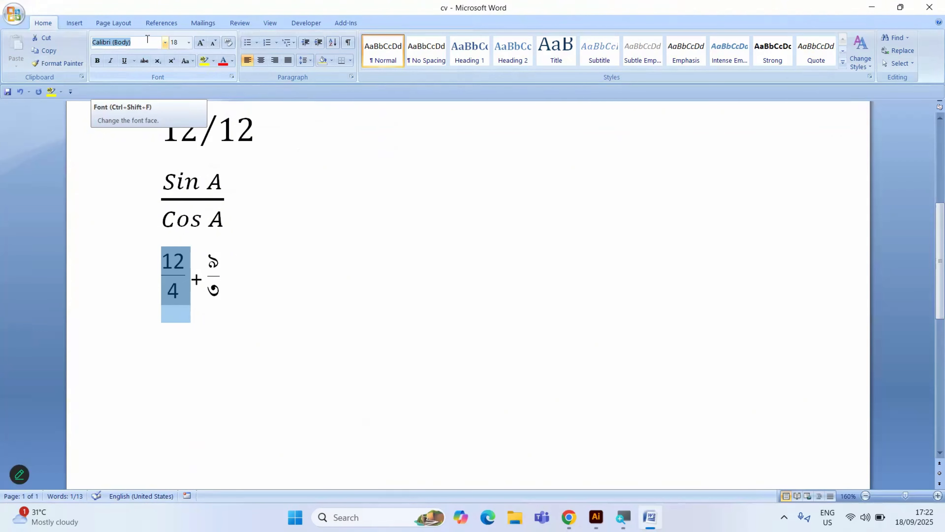
{"action": "type", "text": "SutonnyMJ"}
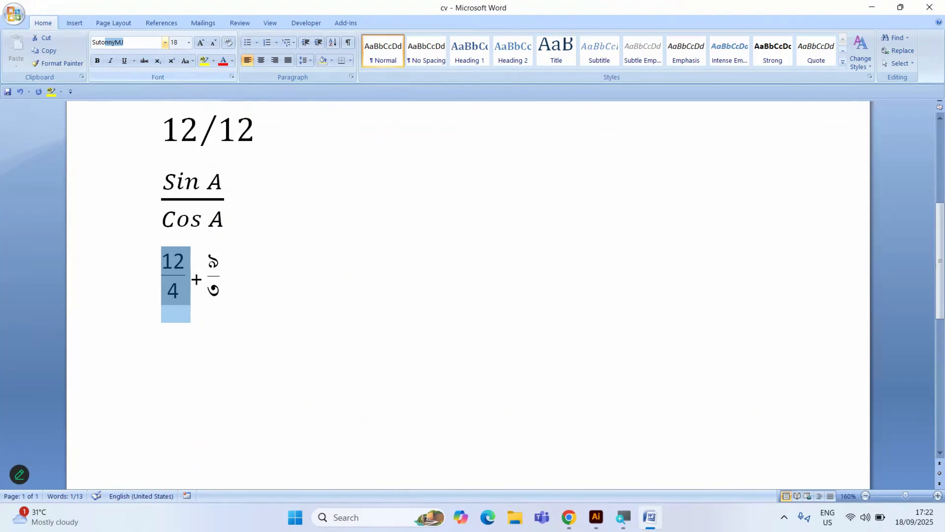
{"action": "key", "text": "Return"}
{"action": "left_click", "coordinate": [260, 267]}
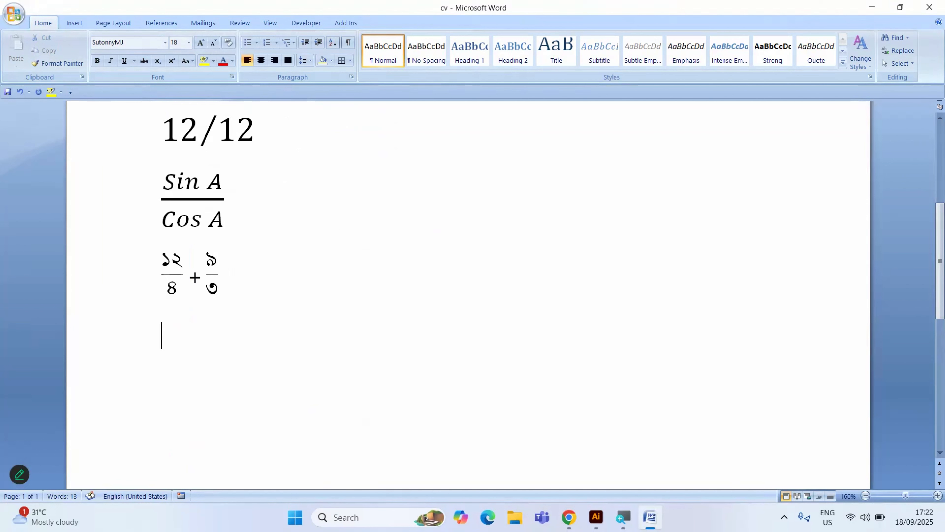
Step: Insert a new field lower down, below the Bengali fractions, and enter the code eq \f(7,8) in it
{"action": "left_click", "coordinate": [212, 379]}
{"action": "key", "text": "ctrl+F9"}
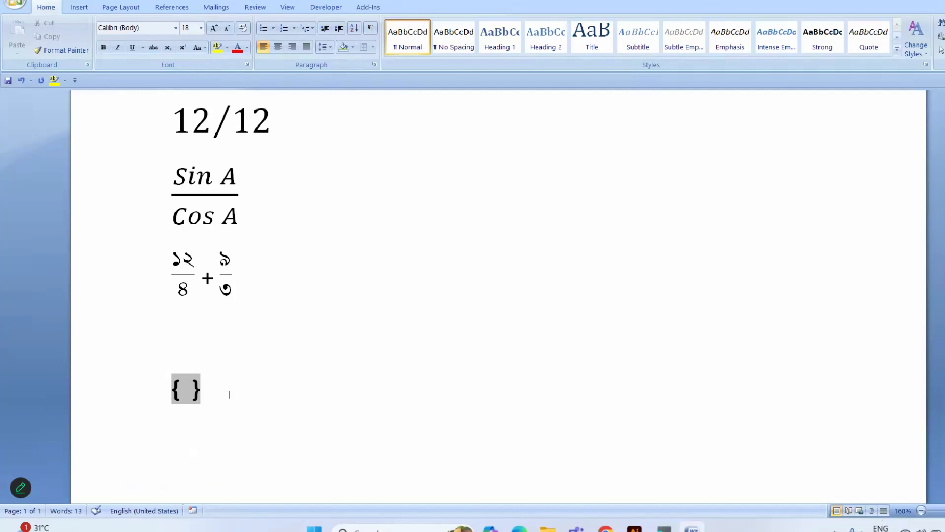
{"action": "type", "text": "eq "}
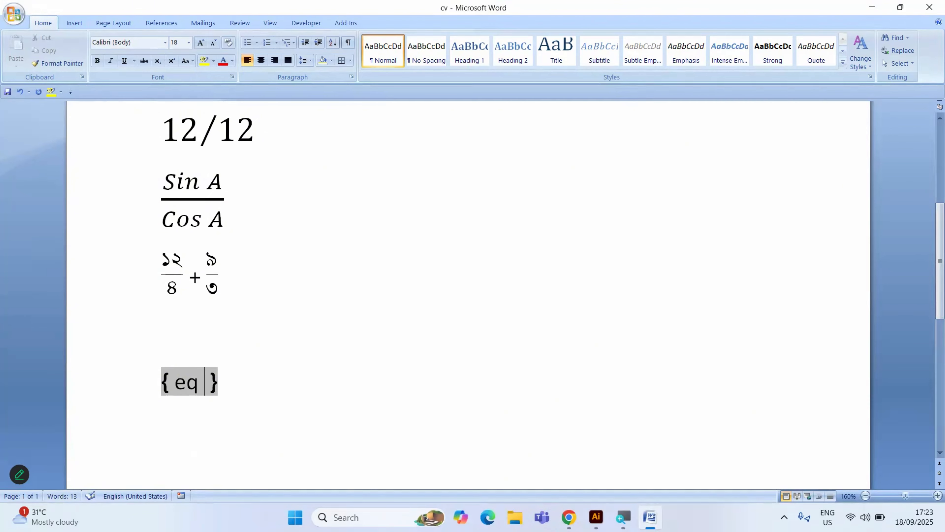
{"action": "type", "text": "\\f"}
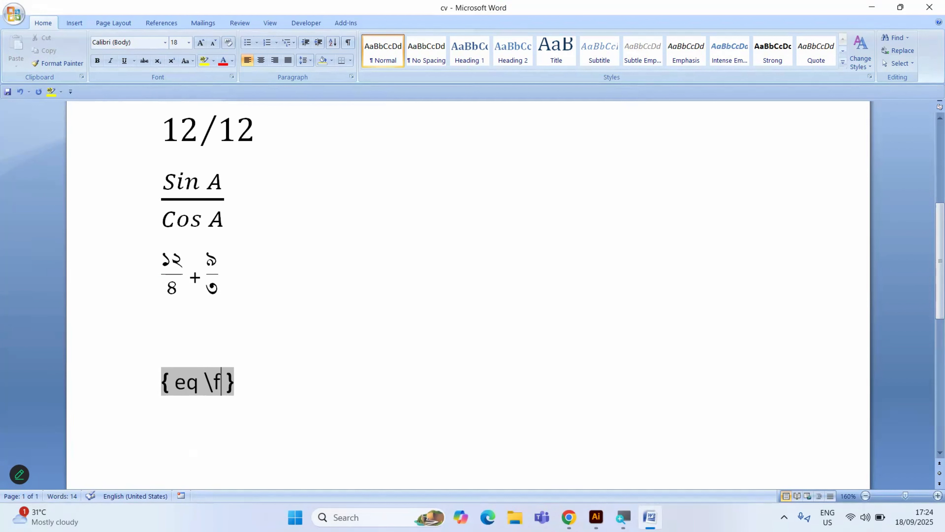
{"action": "type", "text": "(7"}
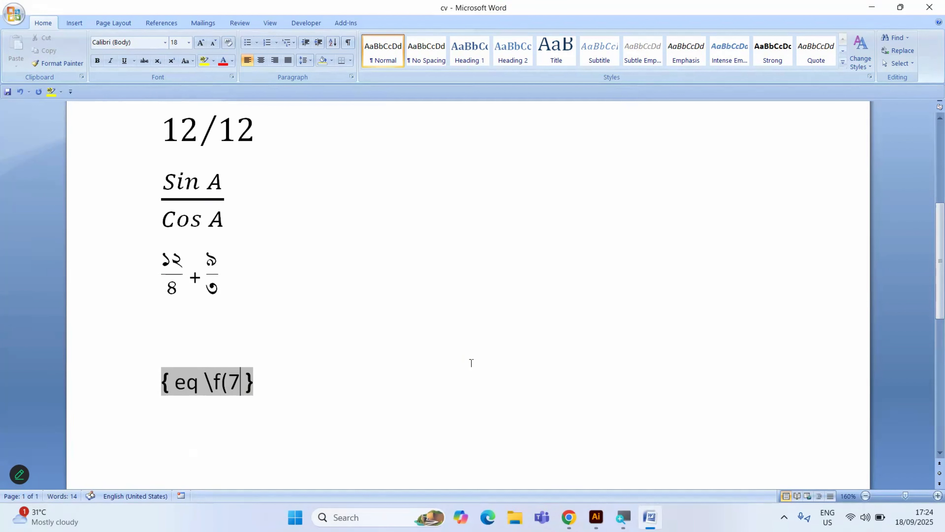
{"action": "type", "text": ","}
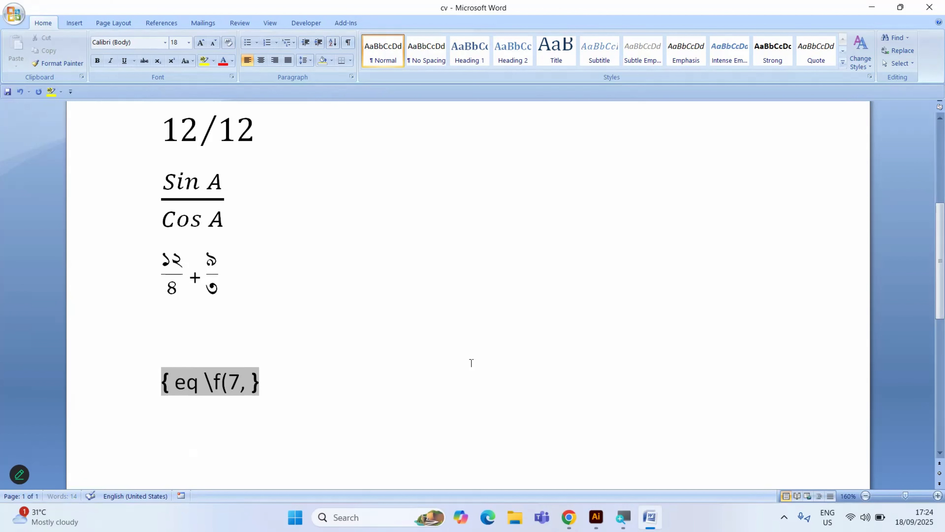
{"action": "type", "text": "8"}
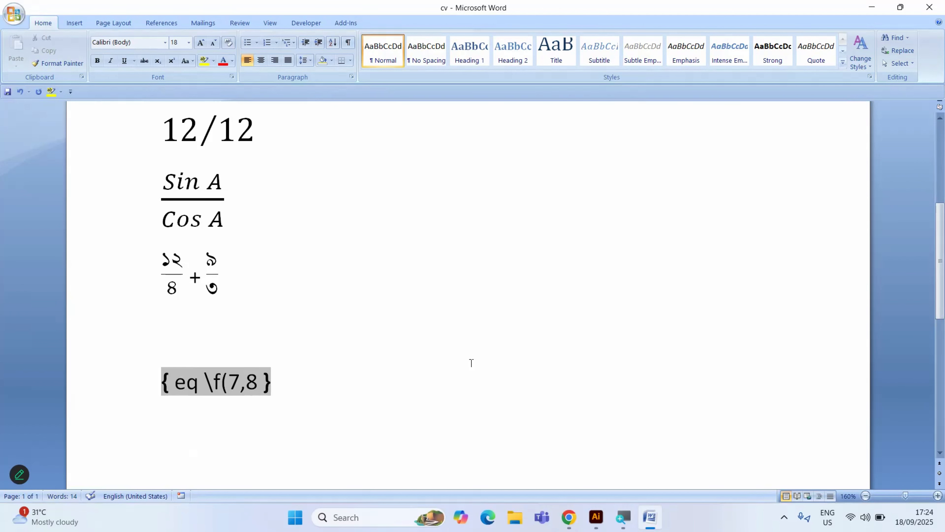
{"action": "type", "text": ")"}
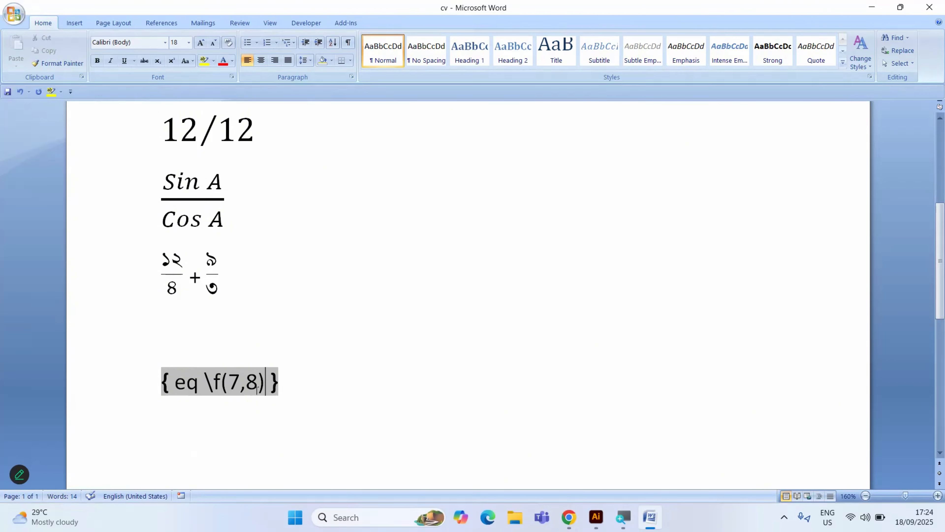
Step: Change the font of 7,8 in the new field code to SutonnyMJ and toggle the field to a stacked fraction
{"action": "left_click", "coordinate": [228, 378]}
{"action": "key", "text": "shift+Right"}
{"action": "key", "text": "shift+Right"}
{"action": "key", "text": "shift+Right"}
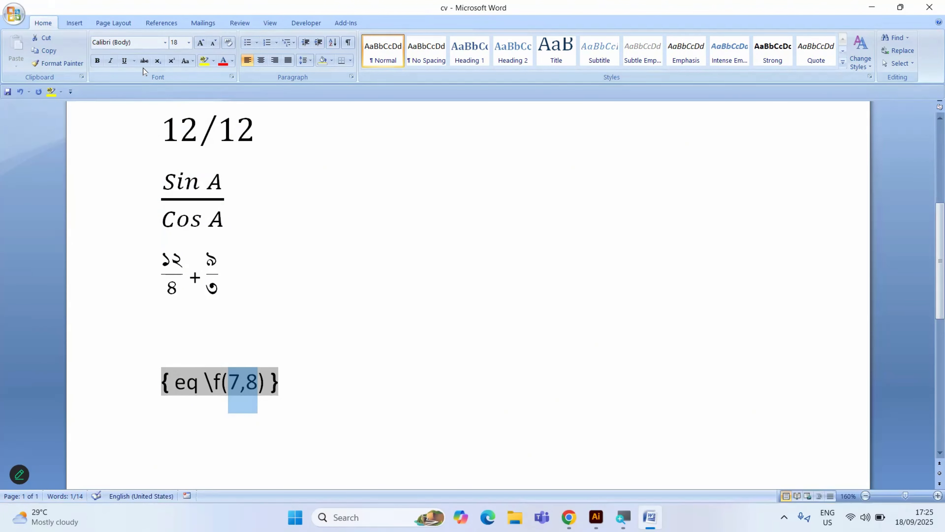
{"action": "left_click", "coordinate": [153, 41]}
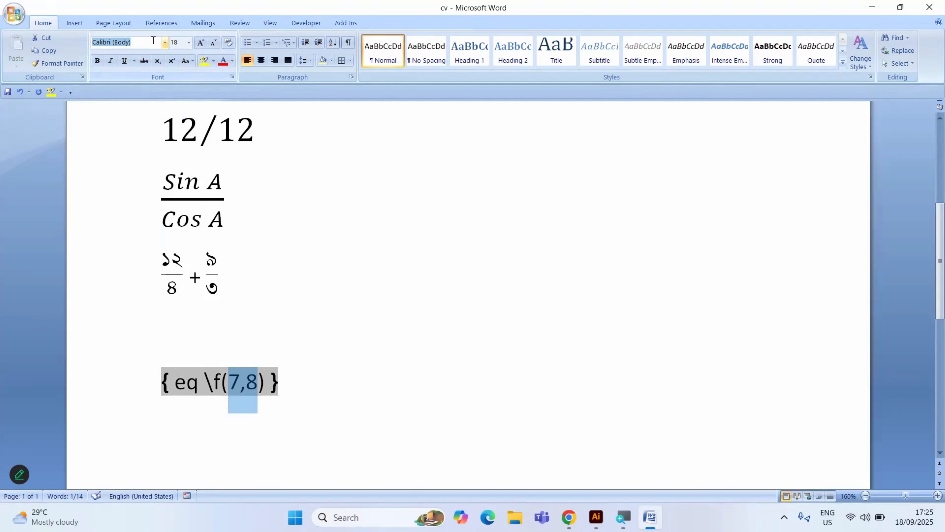
{"action": "type", "text": "SutonnyMJ"}
{"action": "key", "text": "Return"}
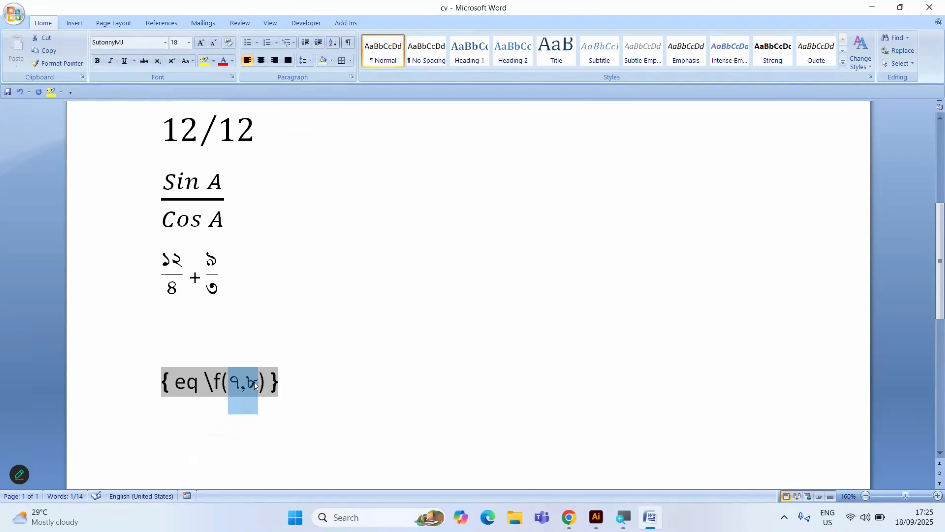
{"action": "key", "text": "shift+F9"}
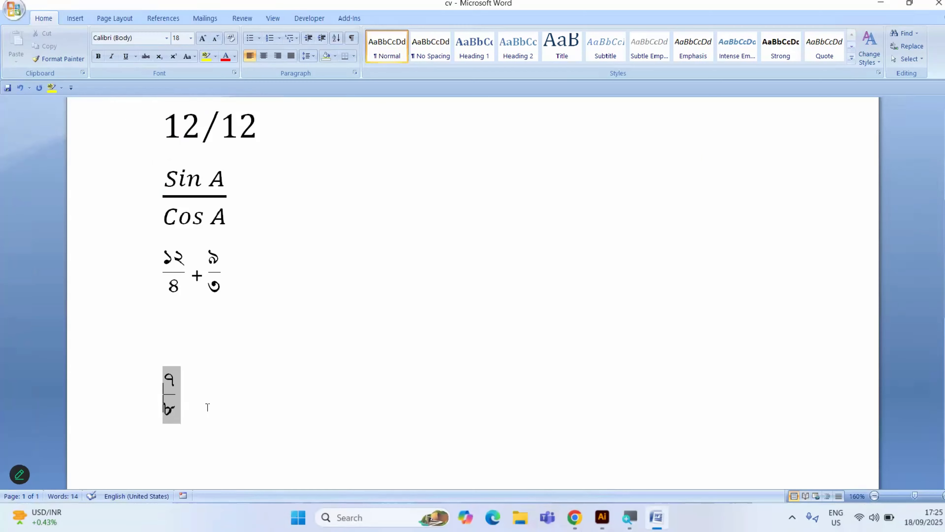
Step: Show the field code of the ৭/৮ fraction again and replace its numerator with লব
{"action": "scroll", "coordinate": [207, 407], "scroll_direction": "down", "scroll_amount": 1}
{"action": "double_click", "coordinate": [174, 348]}
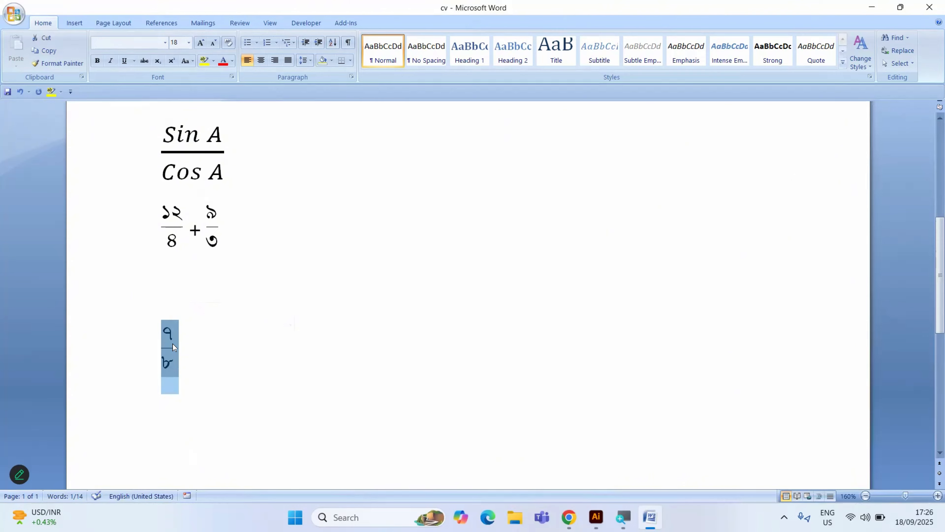
{"action": "right_click", "coordinate": [172, 344]}
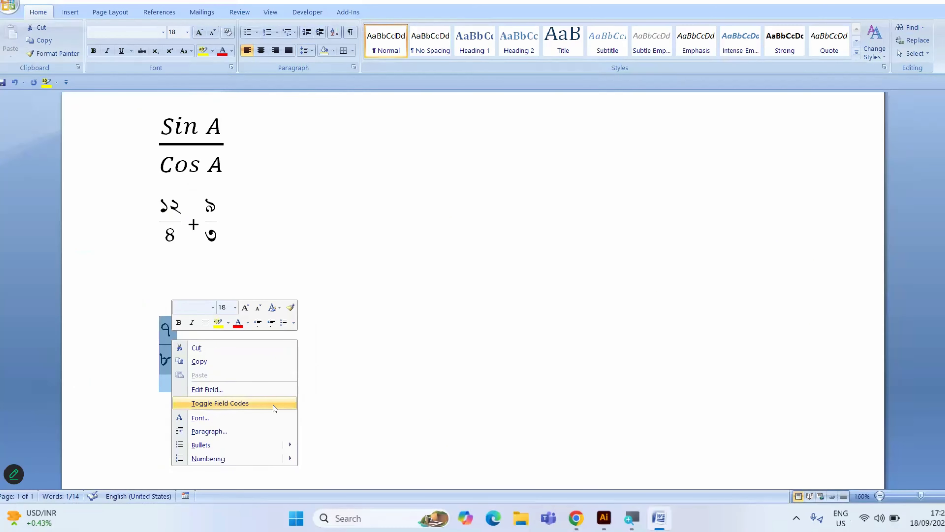
{"action": "left_click", "coordinate": [273, 406]}
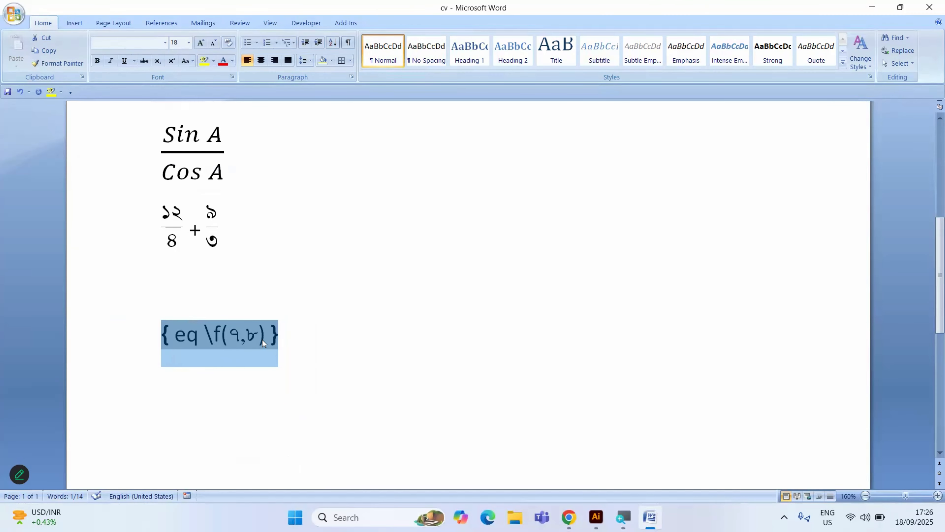
{"action": "left_click", "coordinate": [234, 335]}
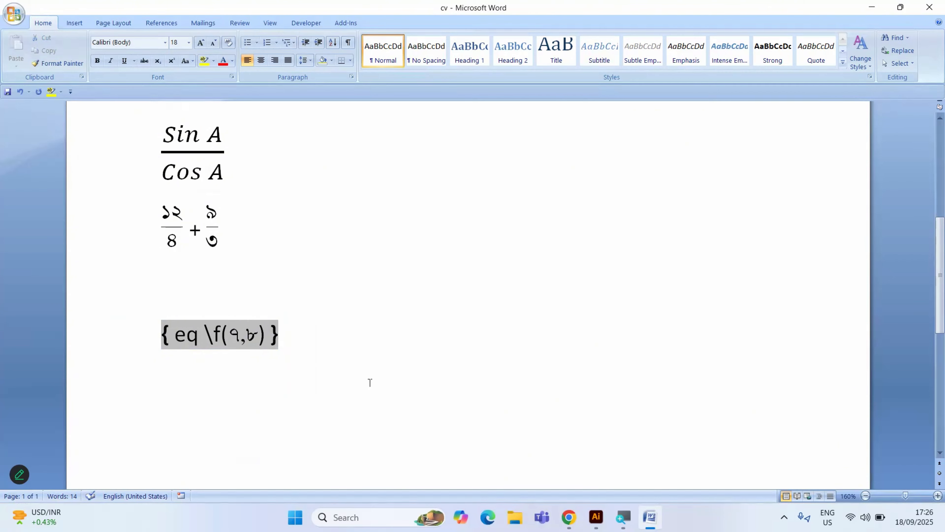
{"action": "key", "text": "Right"}
{"action": "key", "text": "BackSpace"}
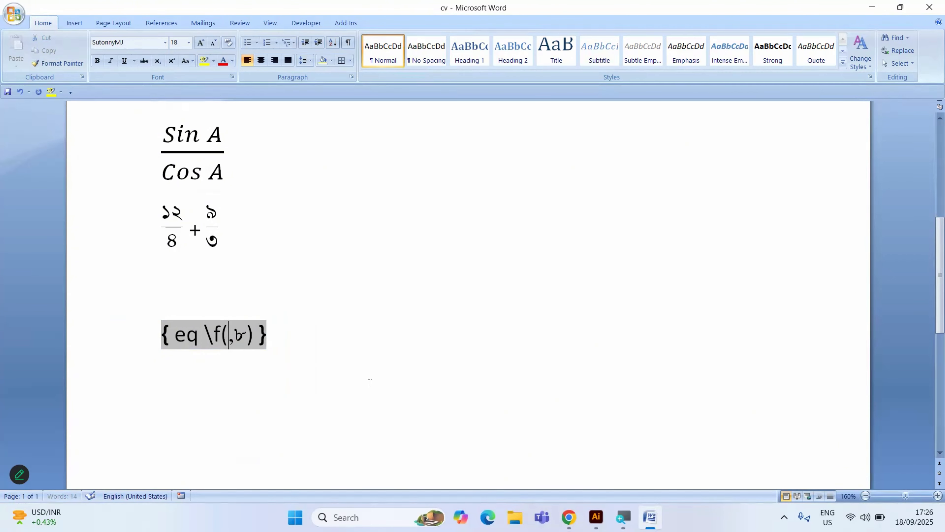
{"action": "type", "text": "j"}
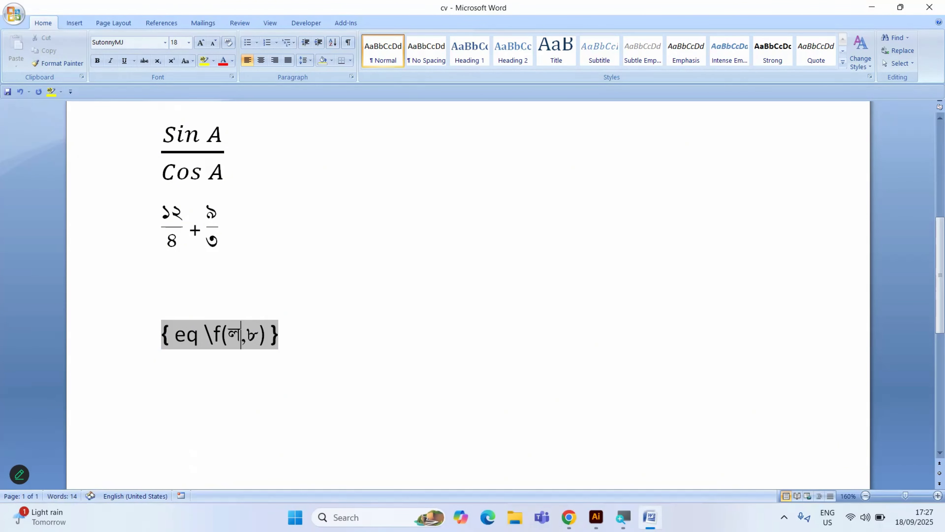
{"action": "type", "text": "e"}
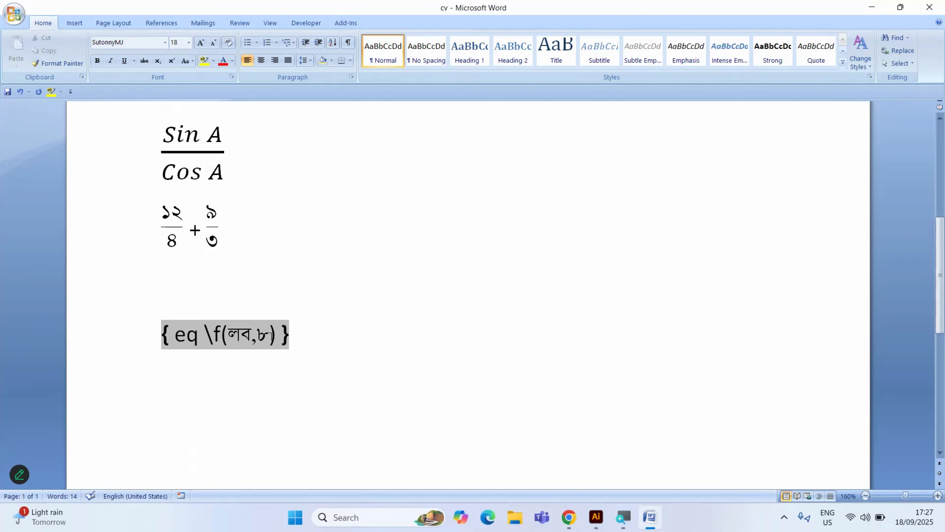
Step: Replace the denominator ৮ in the same field code with হর and toggle the field to a stacked fraction
{"action": "key", "text": "BackSpace"}
{"action": "key", "text": "BackSpace"}
{"action": "type", "text": "হর"}
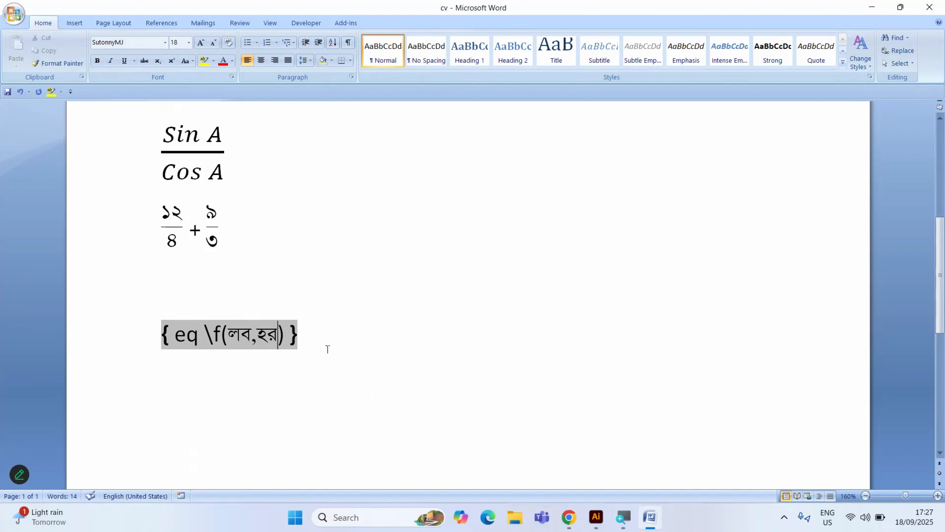
{"action": "key", "text": "shift+F9"}
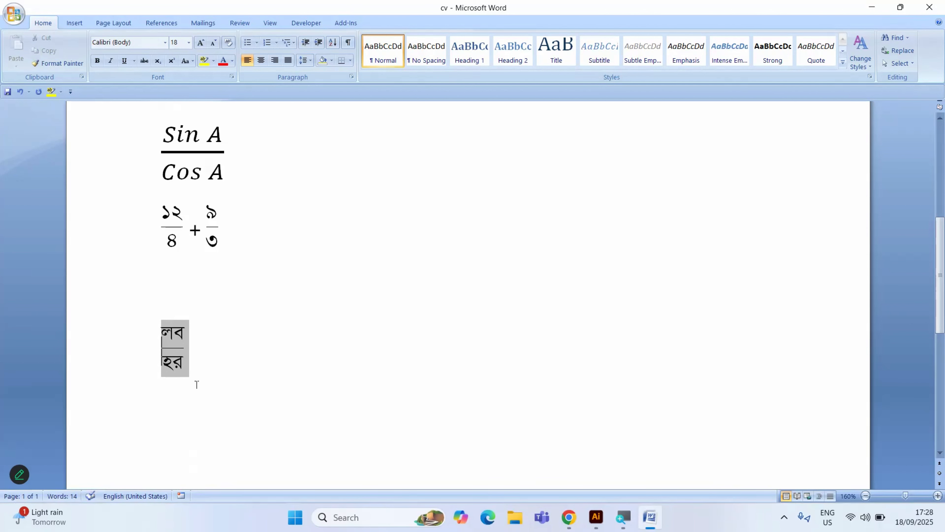
Step: Insert a new field below the লব/হর fraction with the code eq \f(16,24) and display it as a stacked fraction
{"action": "key", "text": "Down"}
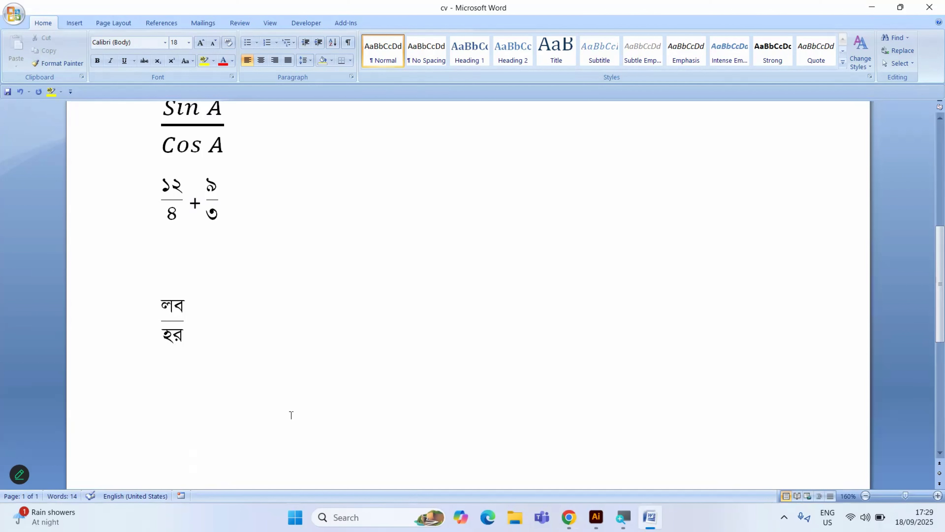
{"action": "key", "text": "ctrl+F9"}
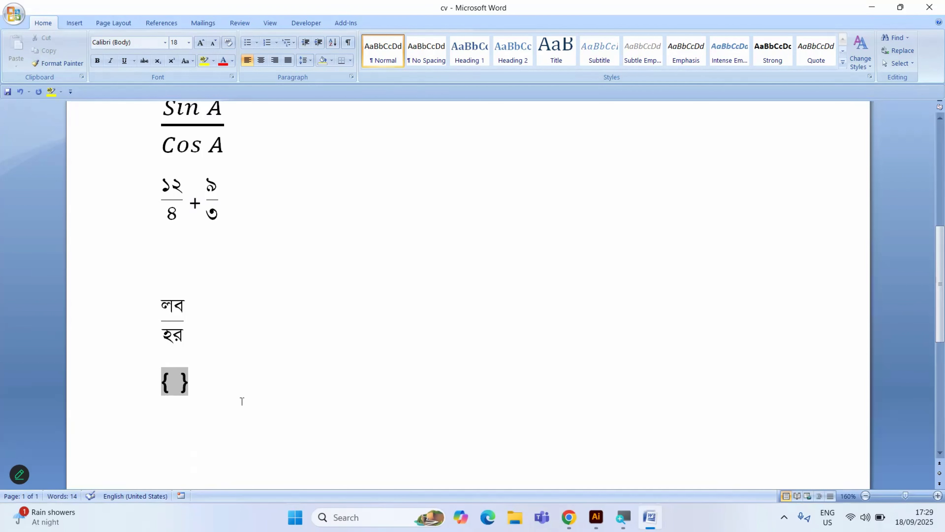
{"action": "type", "text": "W"}
{"action": "key", "text": "BackSpace"}
{"action": "type", "text": "eq"}
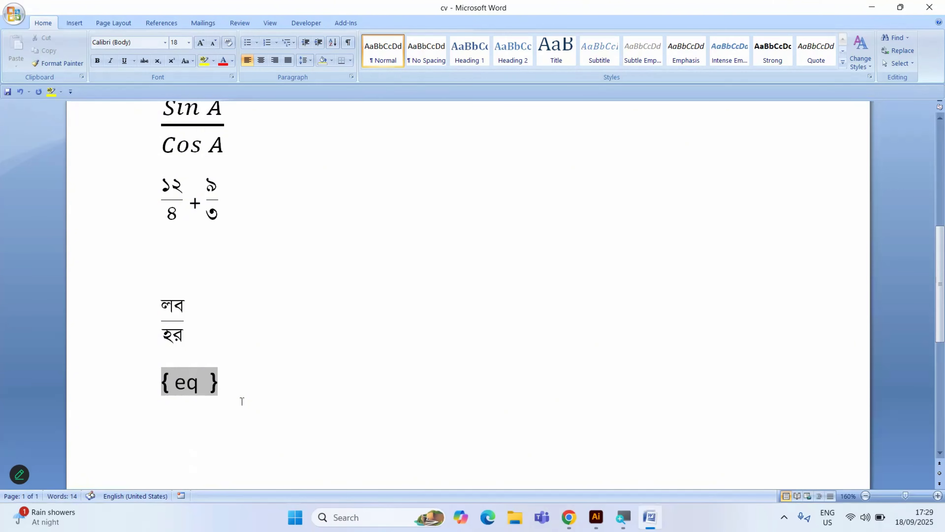
{"action": "type", "text": " \\f "}
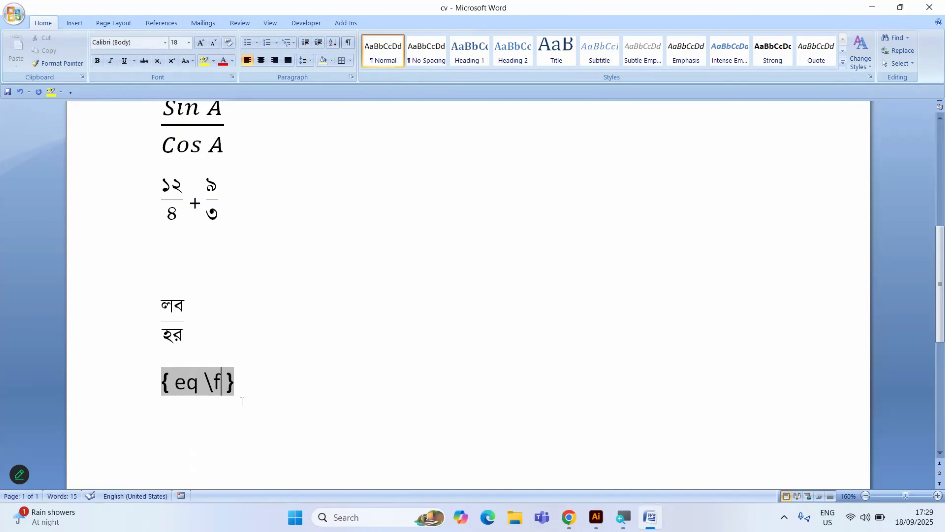
{"action": "type", "text": "("}
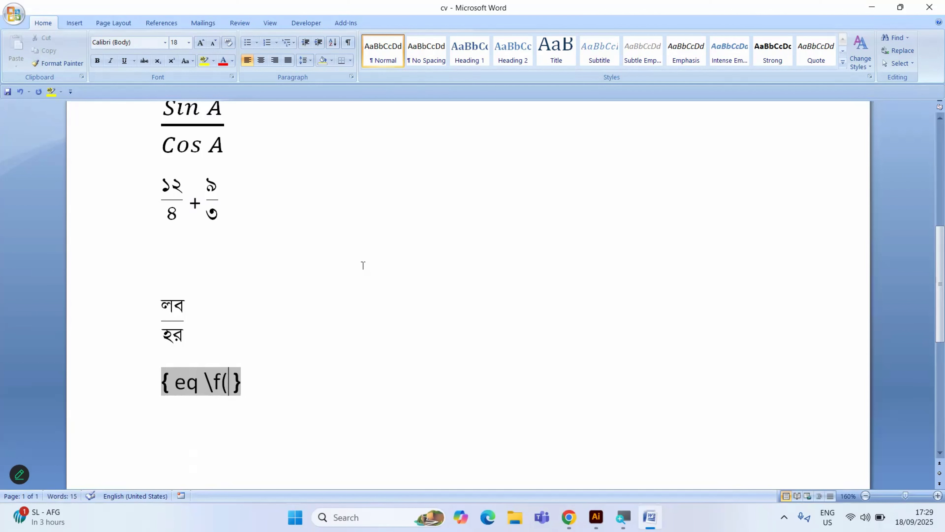
{"action": "type", "text": "16"}
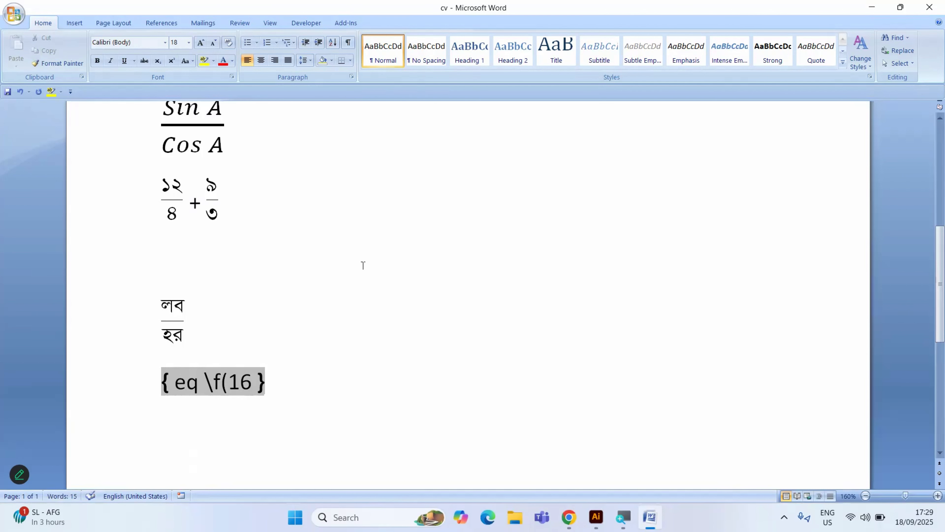
{"action": "type", "text": ",24"}
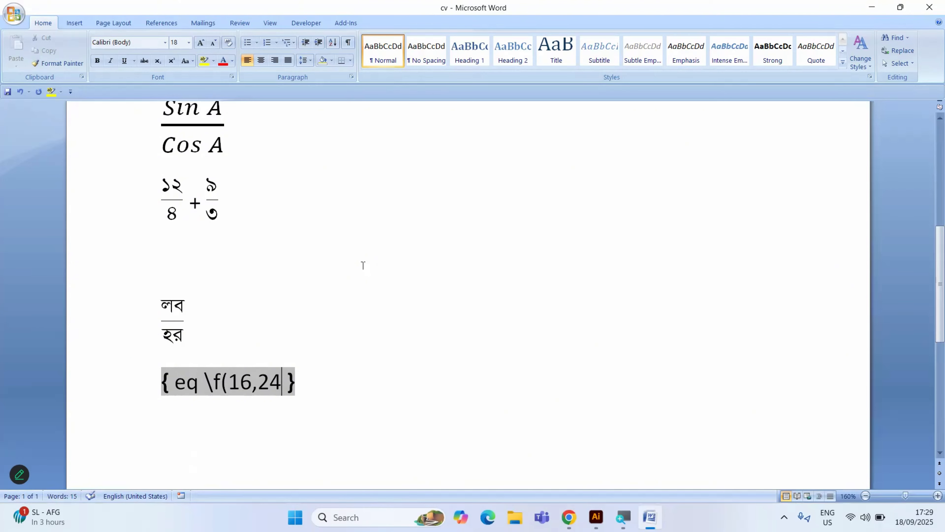
{"action": "type", "text": ")"}
{"action": "key", "text": "F9"}
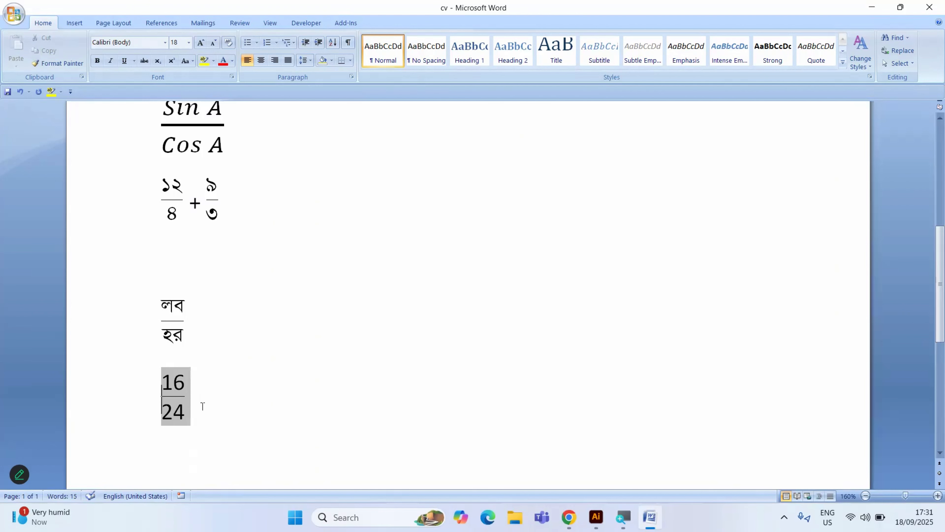
Step: Show the field code of the 16/24 fraction and change the font of 16,24 to SutonnyMJ
{"action": "triple_click", "coordinate": [178, 392]}
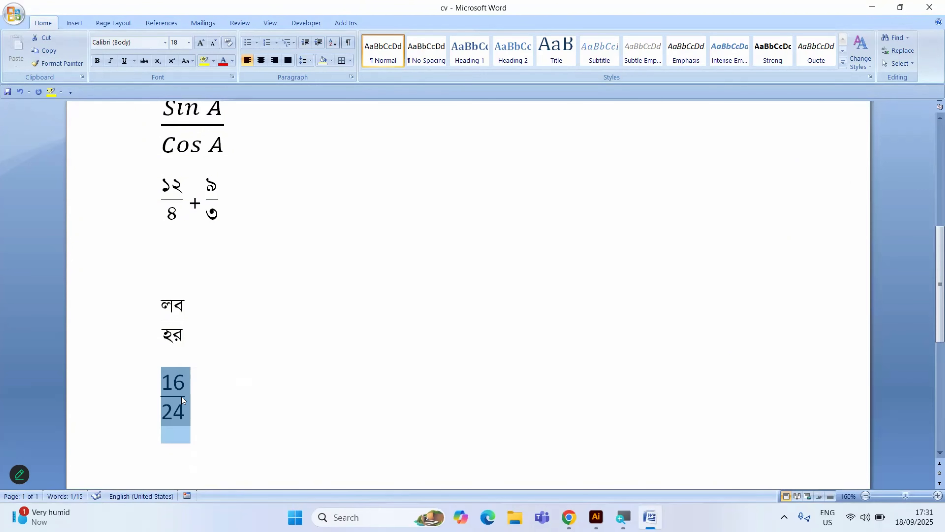
{"action": "right_click", "coordinate": [182, 397]}
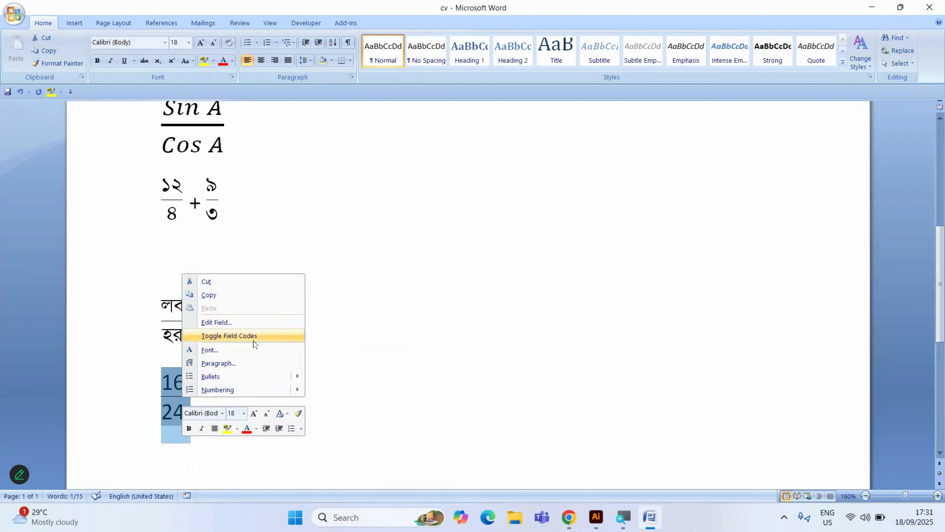
{"action": "left_click", "coordinate": [273, 336]}
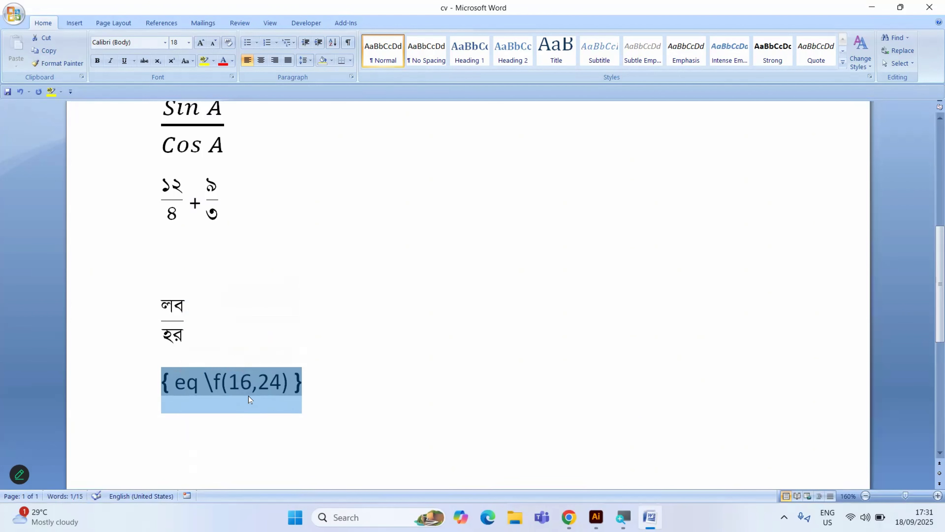
{"action": "left_click", "coordinate": [229, 381]}
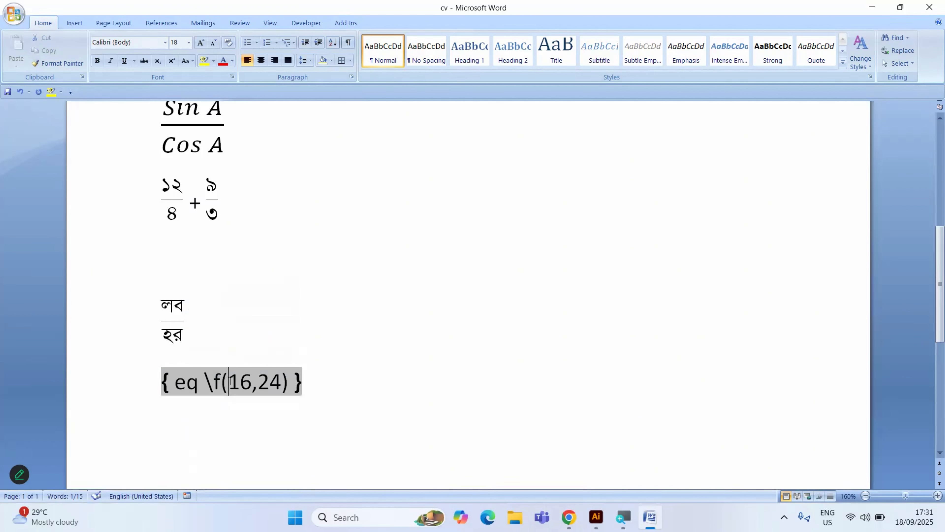
{"action": "left_click_drag", "start_coordinate": [238, 380], "coordinate": [277, 375]}
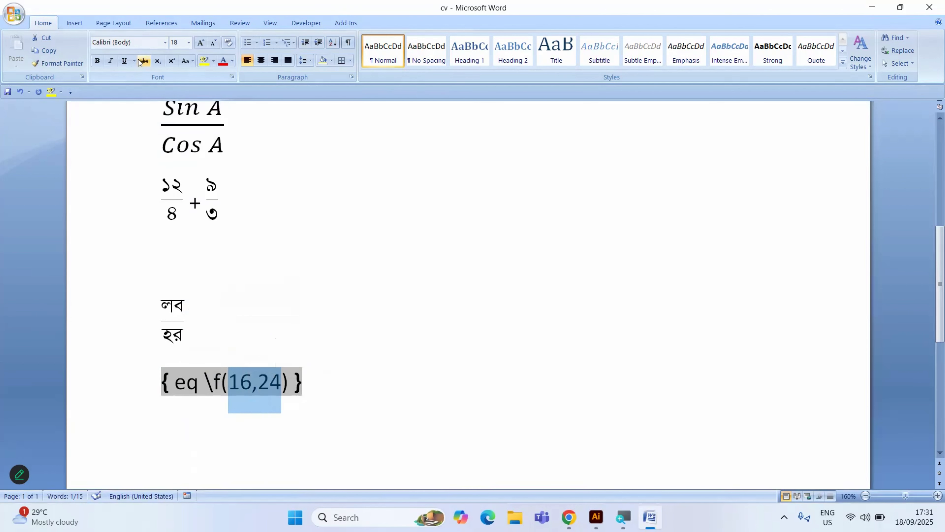
{"action": "left_click", "coordinate": [131, 38]}
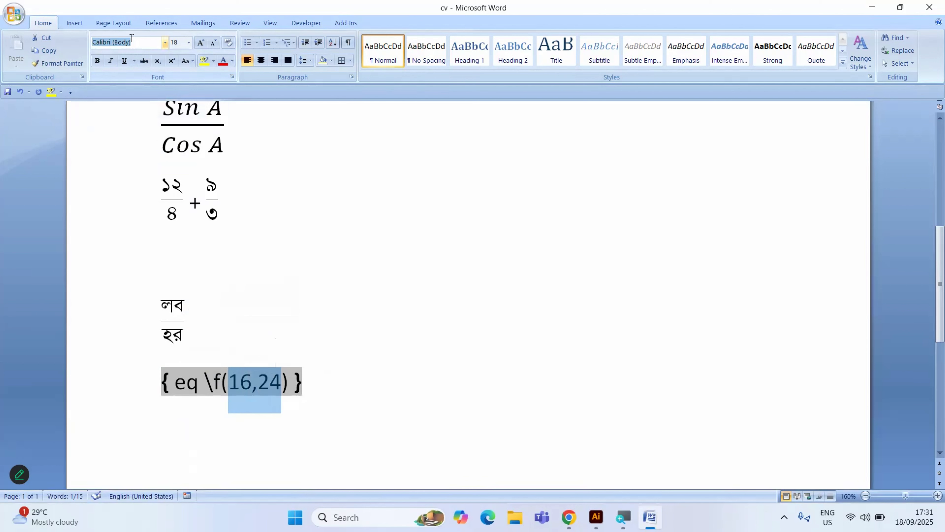
{"action": "type", "text": "SutonnyMJ"}
{"action": "key", "text": "Return"}
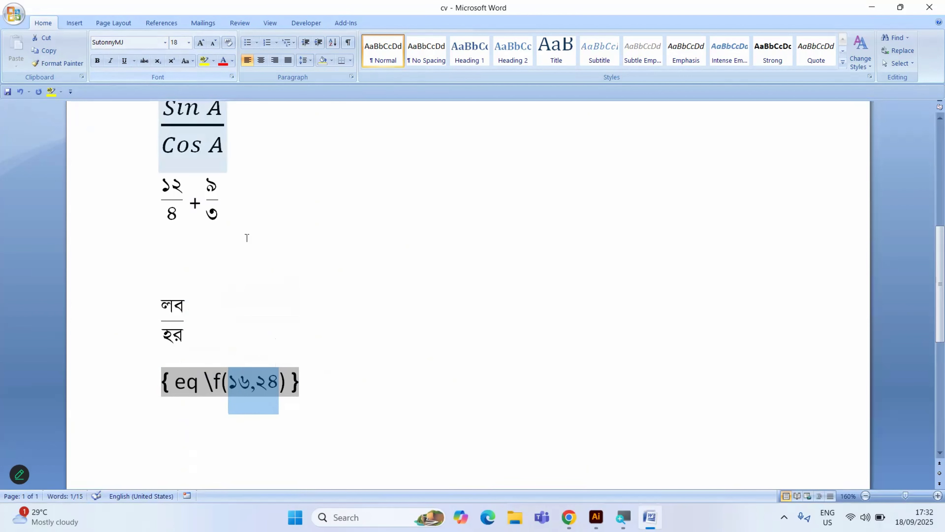
Step: Replace the numerator ১৬ in the field code with the Bengali text ভগ্নাংশ লিখবো কিভাবে
{"action": "left_click", "coordinate": [234, 385]}
{"action": "left_click", "coordinate": [251, 383]}
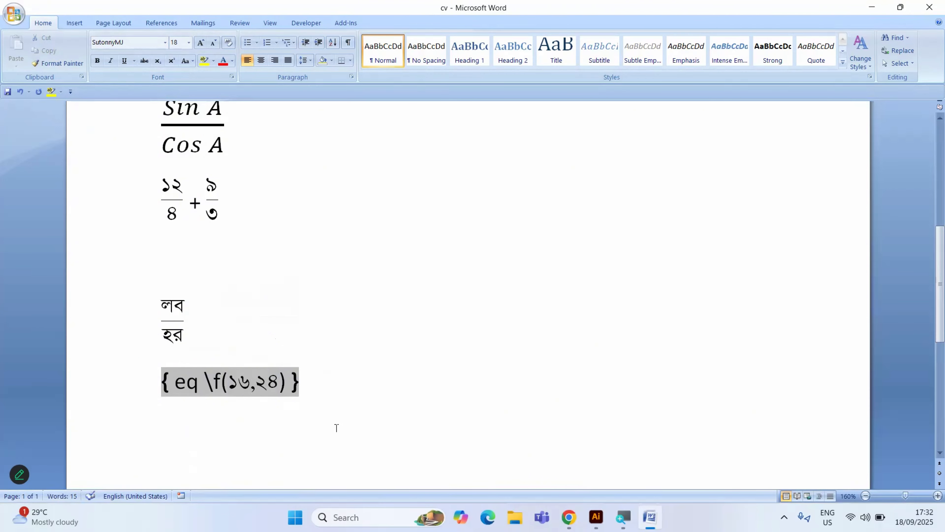
{"action": "key", "text": "BackSpace"}
{"action": "key", "text": "BackSpace"}
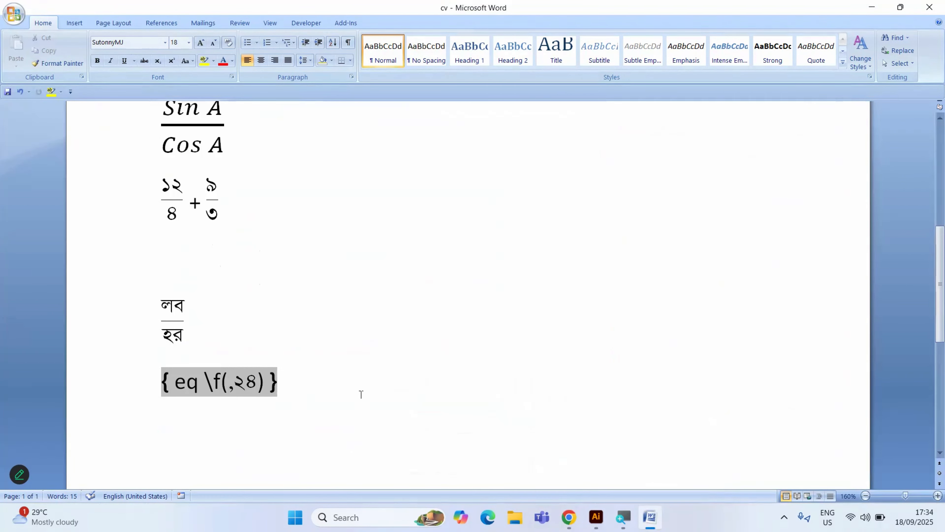
{"action": "type", "text": "ভগ"}
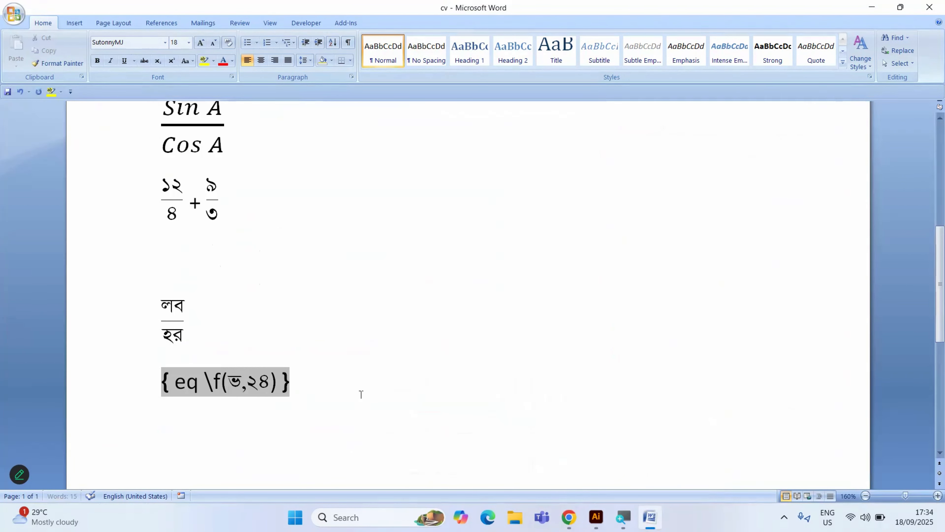
{"action": "type", "text": "্নাং"}
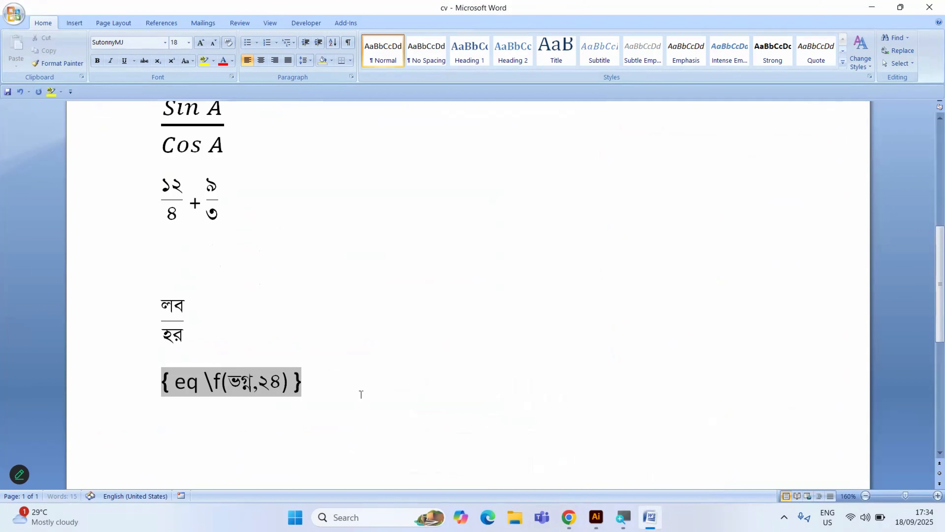
{"action": "type", "text": "শ "}
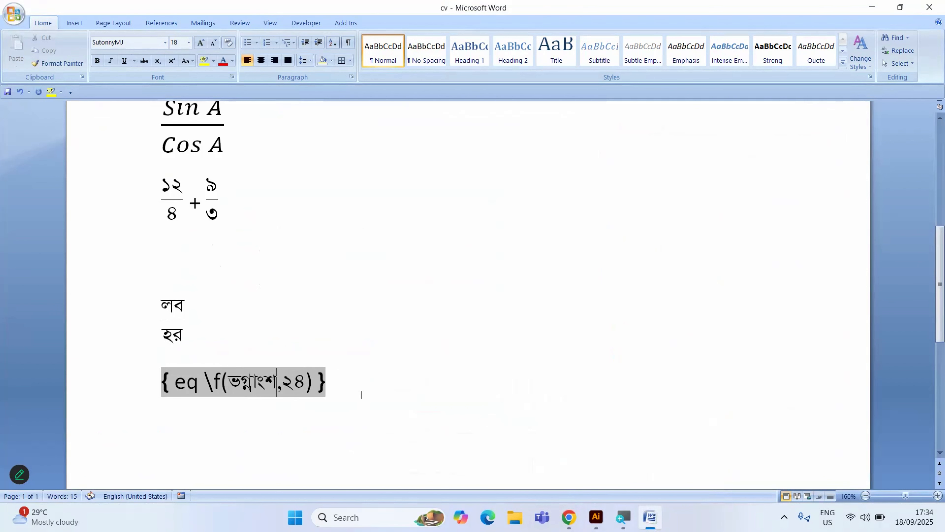
{"action": "type", "text": "লিখ"}
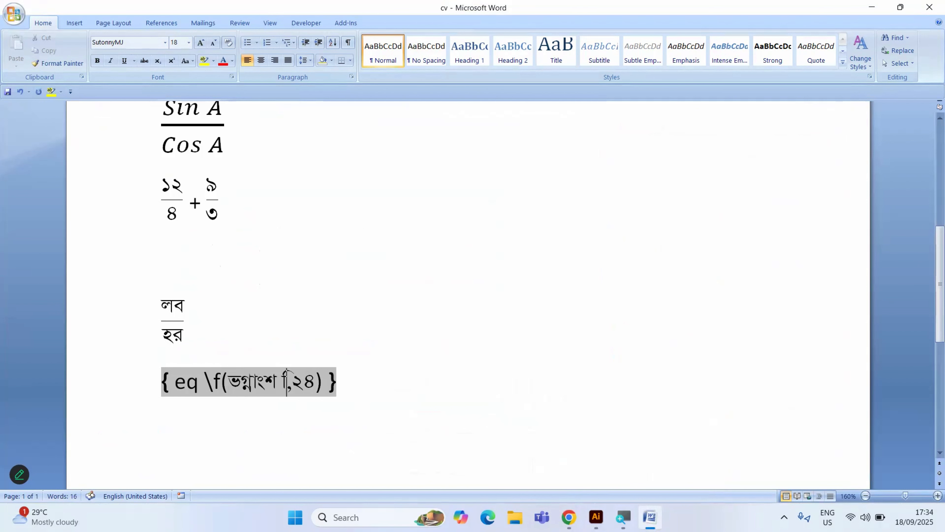
{"action": "type", "text": "বো"}
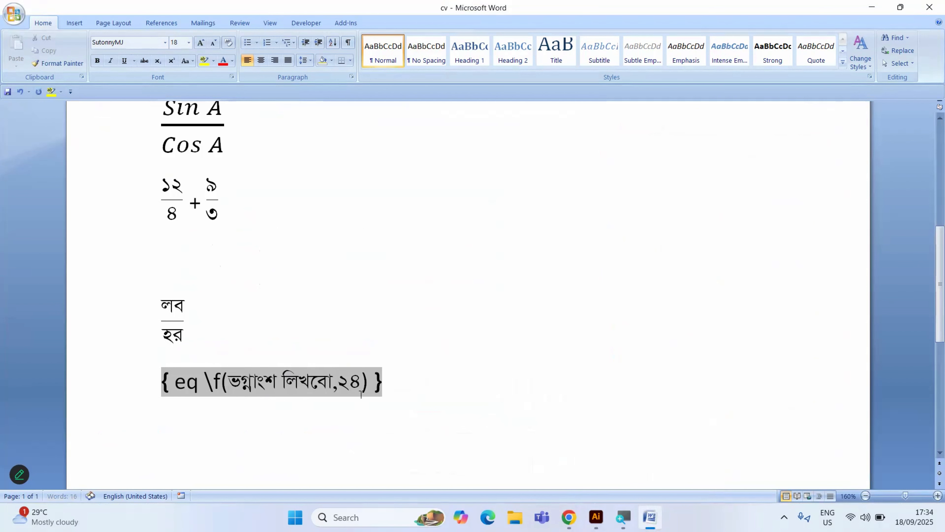
{"action": "type", "text": " কি"}
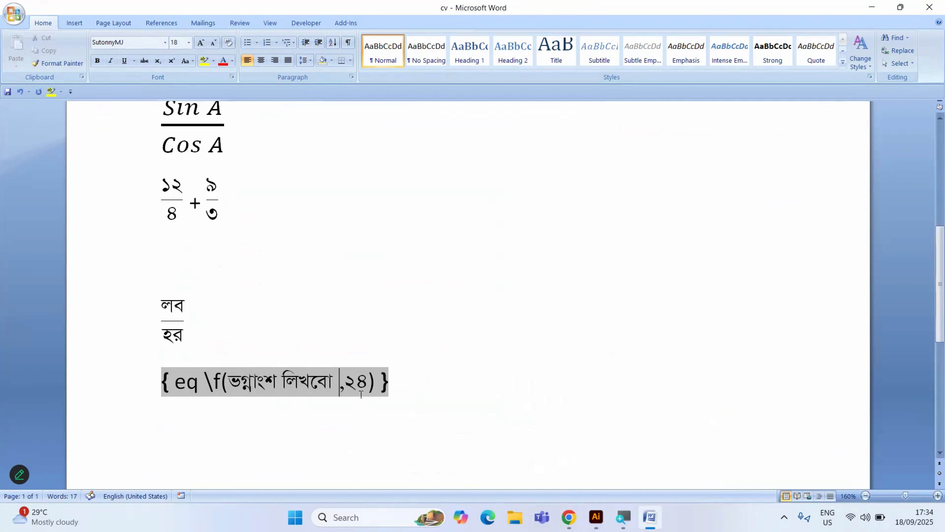
{"action": "type", "text": "ভাবে"}
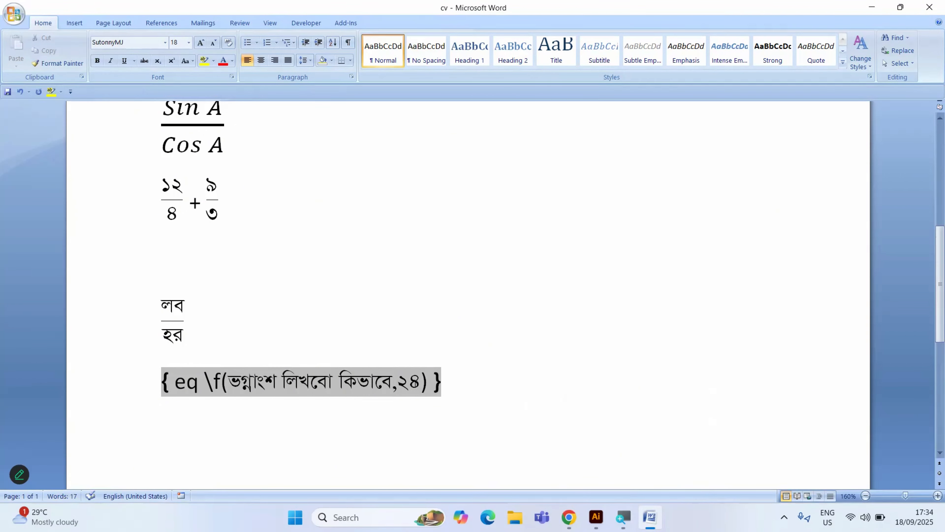
Step: Replace the denominator ২৪ with খুব সহজ, toggle the field to a stacked fraction and leave the field
{"action": "key", "text": "BackSpace"}
{"action": "key", "text": "BackSpace"}
{"action": "type", "text": "খুব সহজ"}
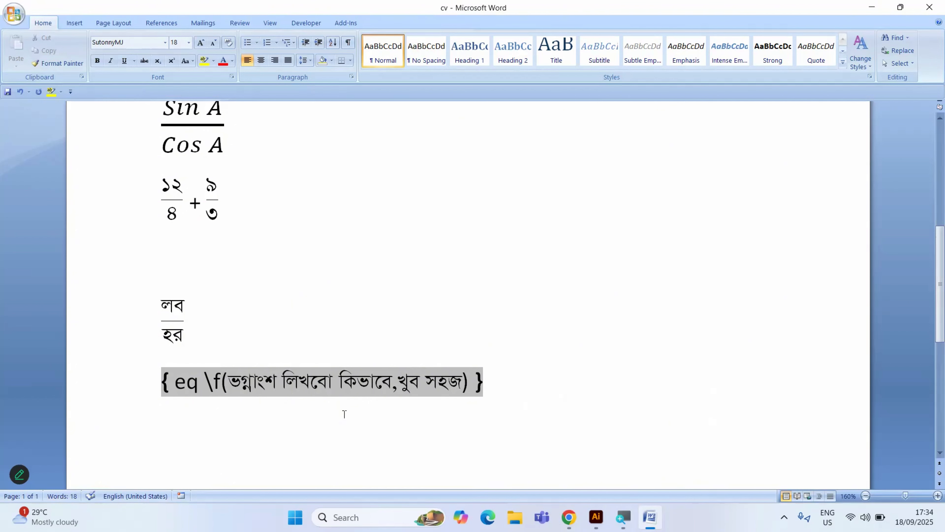
{"action": "key", "text": "shift+F9"}
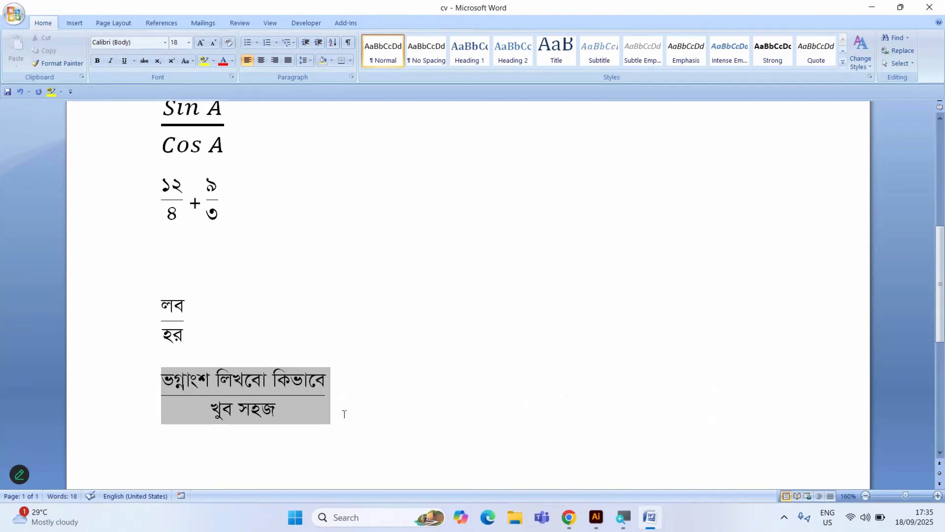
{"action": "scroll", "coordinate": [342, 413], "scroll_direction": "down", "scroll_amount": 1}
{"action": "scroll", "coordinate": [341, 394], "scroll_direction": "down", "scroll_amount": 1}
{"action": "left_click", "coordinate": [356, 310]}
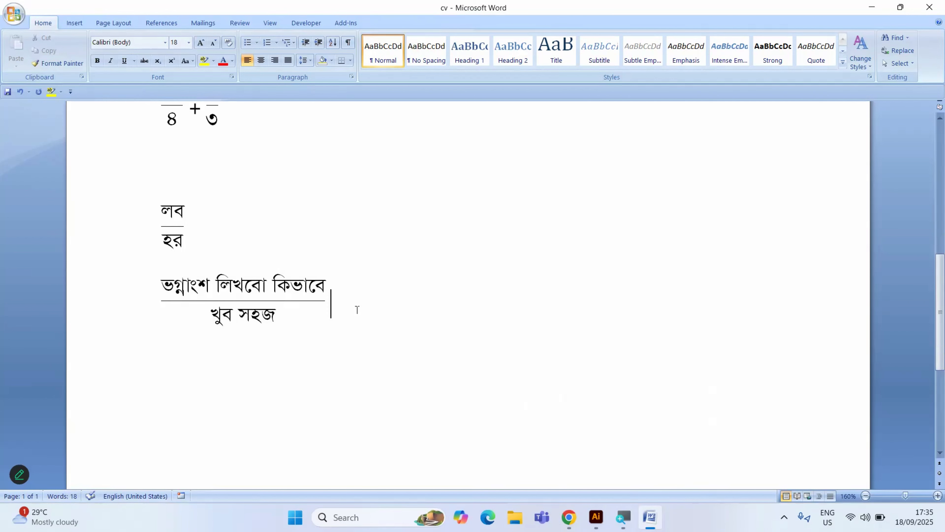